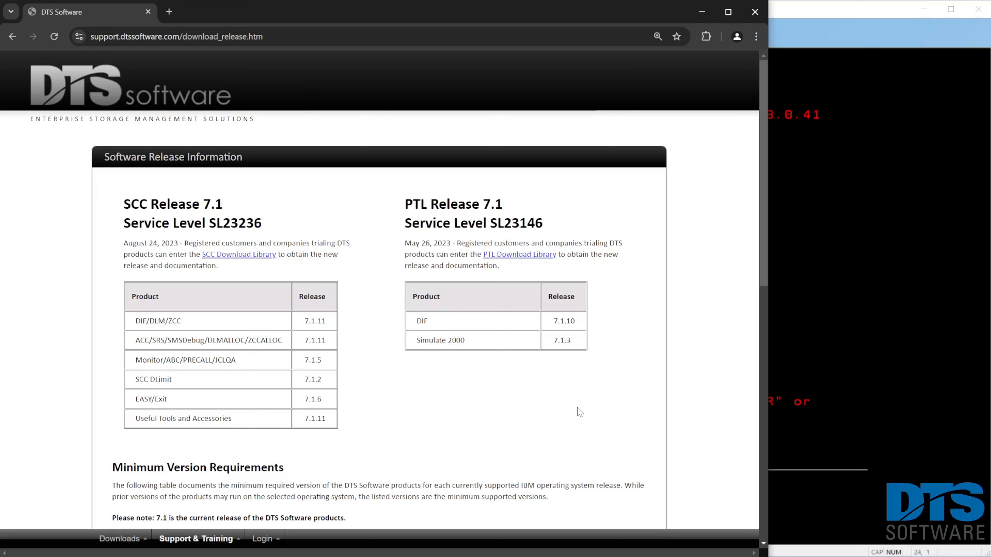
View the registration form for authorized access, and return to the software release information page.
{"action": "mouse_move", "coordinate": [274, 543]}
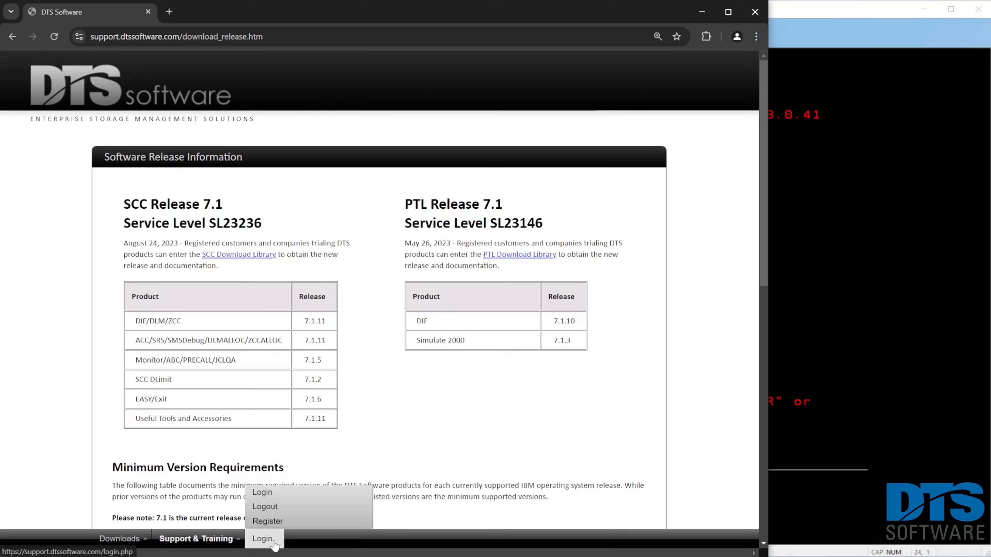
{"action": "left_click", "coordinate": [273, 522]}
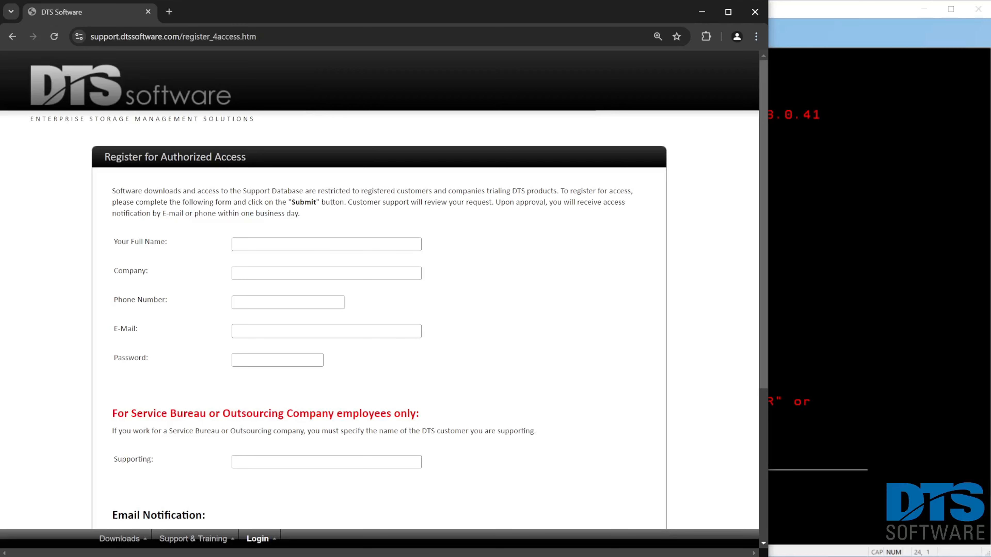
{"action": "mouse_move", "coordinate": [197, 537]}
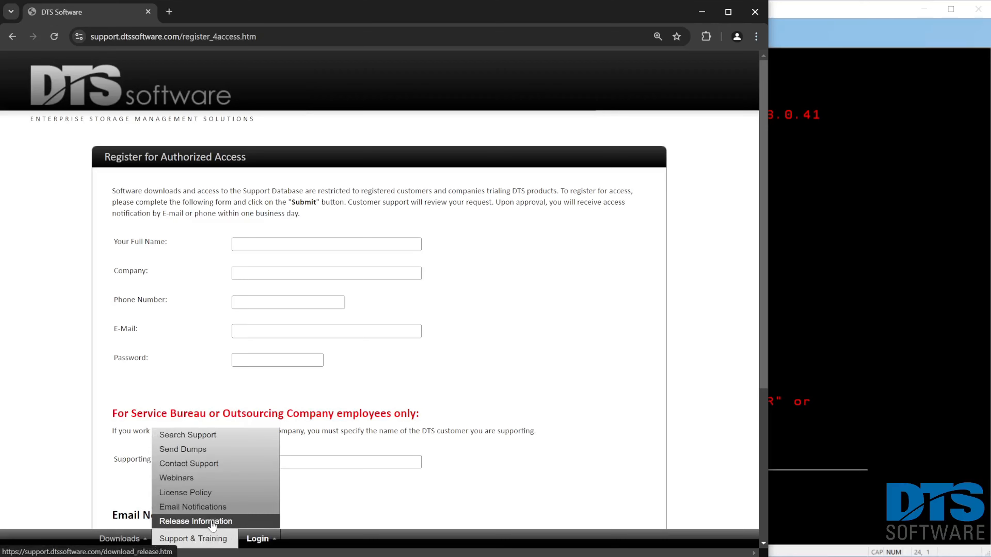
{"action": "left_click", "coordinate": [211, 523]}
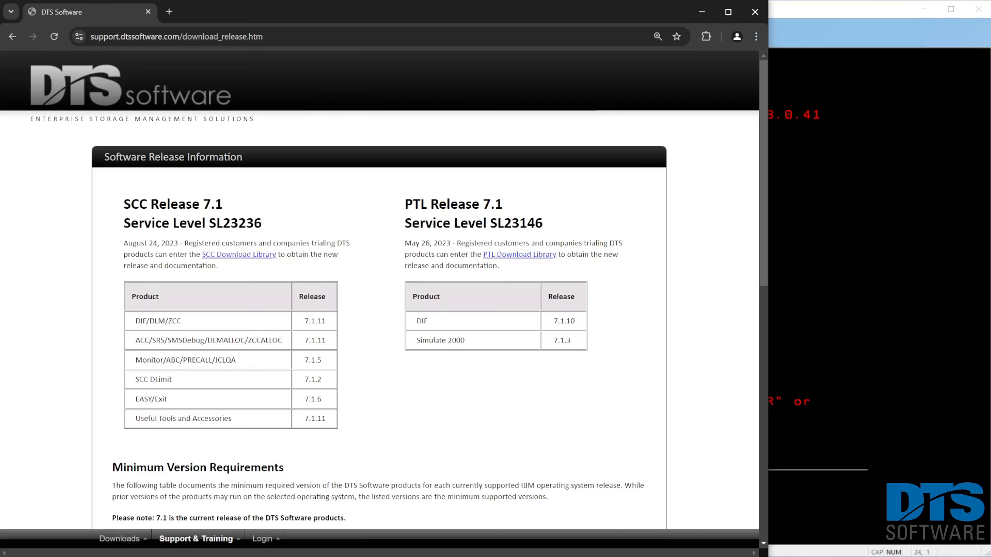
Open the SCC Download Library, logging in with the username demo and the account password.
{"action": "left_click", "coordinate": [214, 257]}
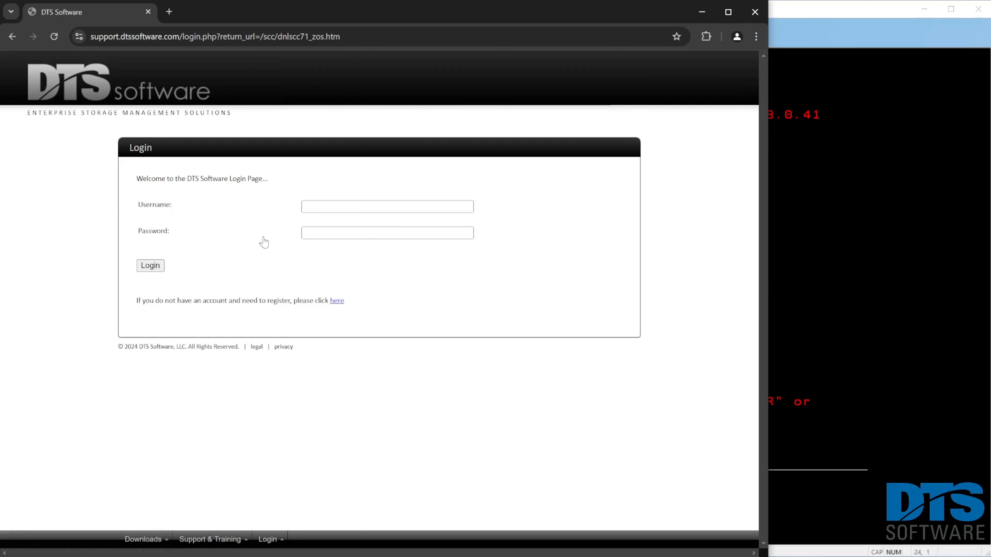
{"action": "left_click", "coordinate": [337, 207]}
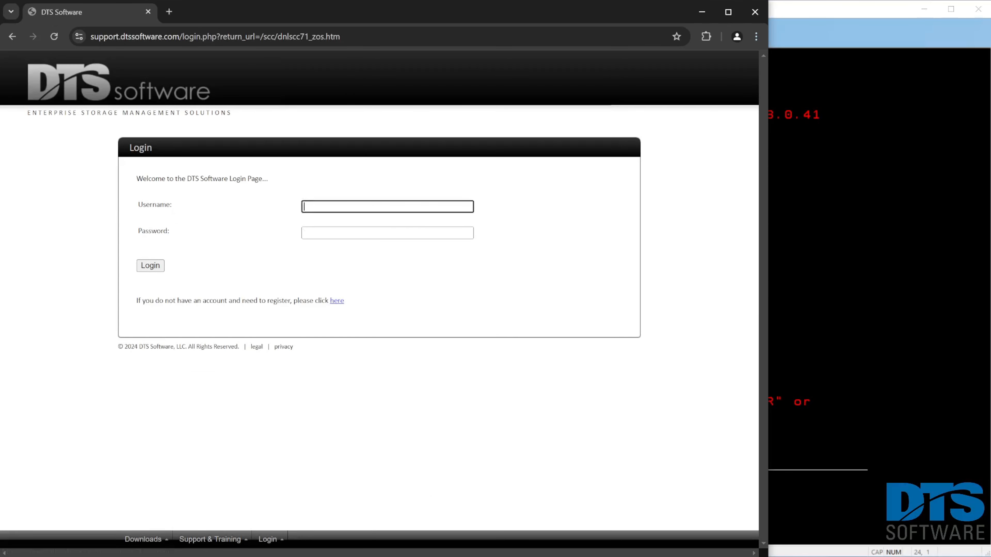
{"action": "type", "text": "demo"}
{"action": "key", "text": "Tab"}
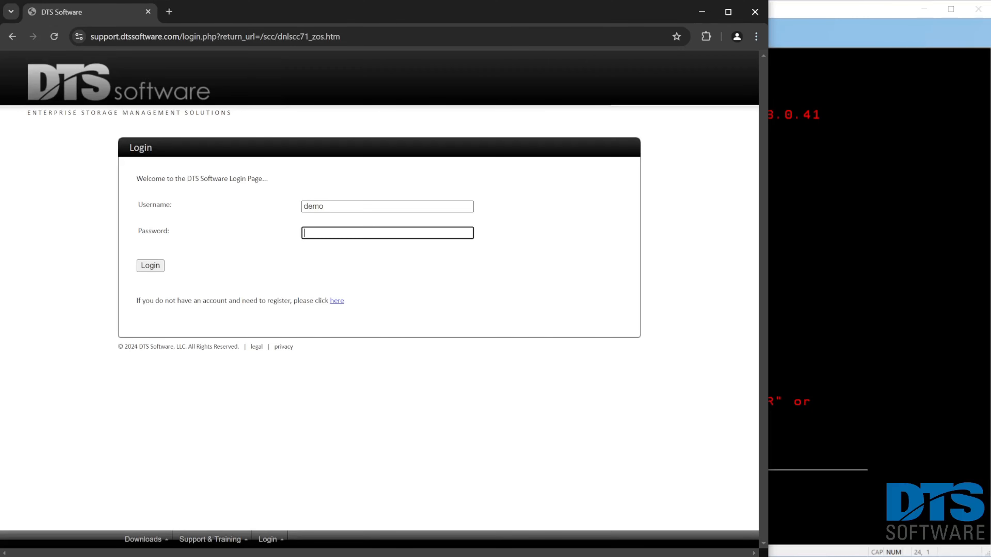
{"action": "type", "text": "********"}
{"action": "key", "text": "Return"}
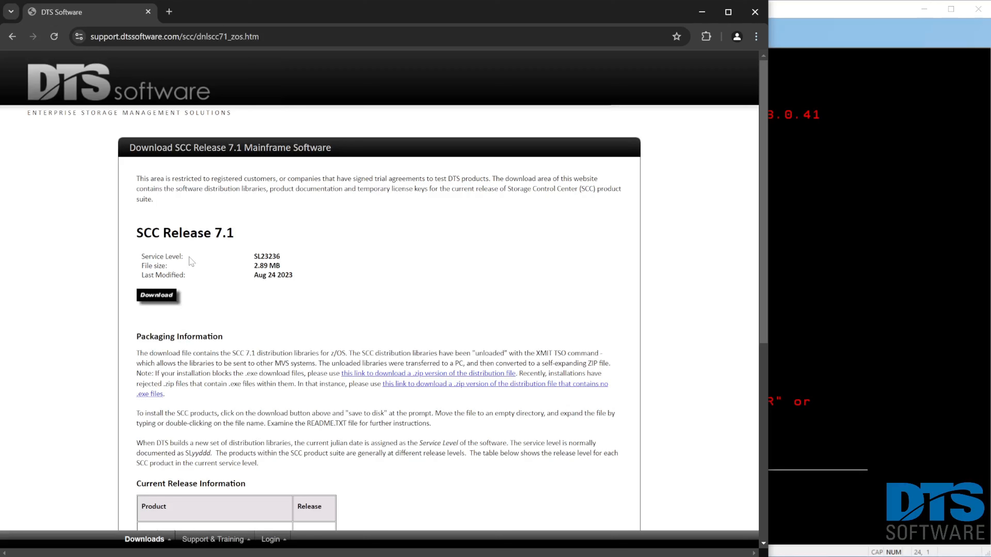
Download the .zip version of the SCC 7.1 distribution file and the SCC Bookshelf from the release documentation.
{"action": "left_click", "coordinate": [365, 376]}
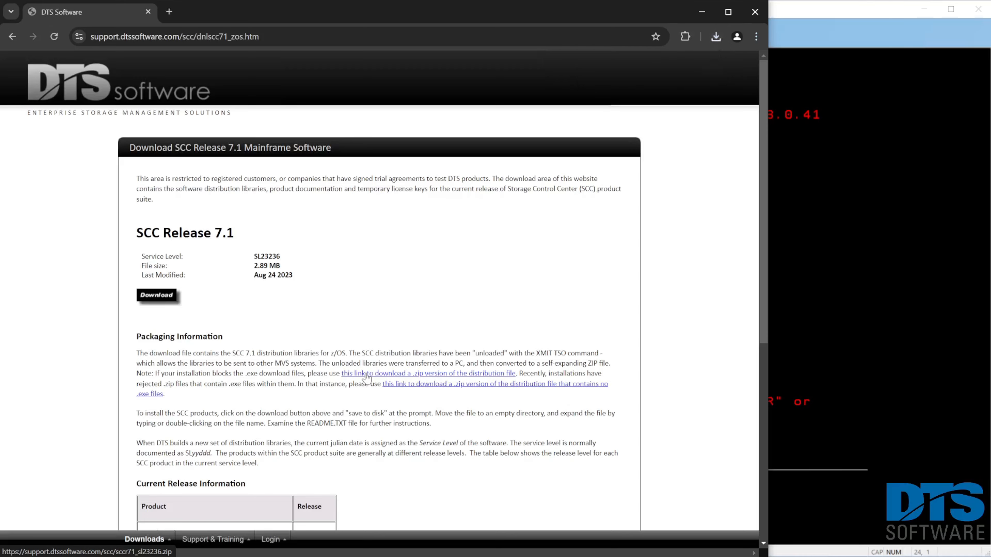
{"action": "scroll", "coordinate": [367, 377], "scroll_direction": "down", "scroll_amount": 8}
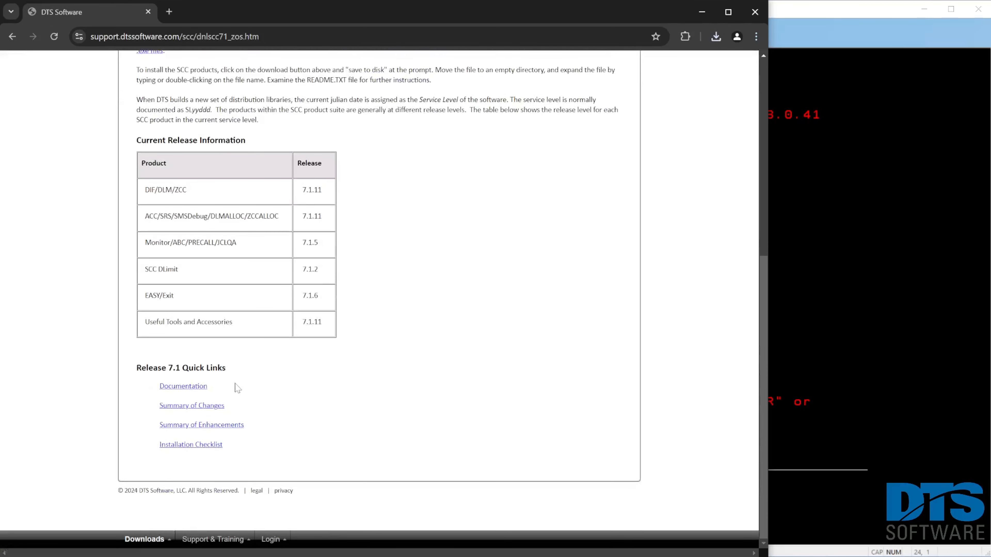
{"action": "left_click", "coordinate": [201, 386]}
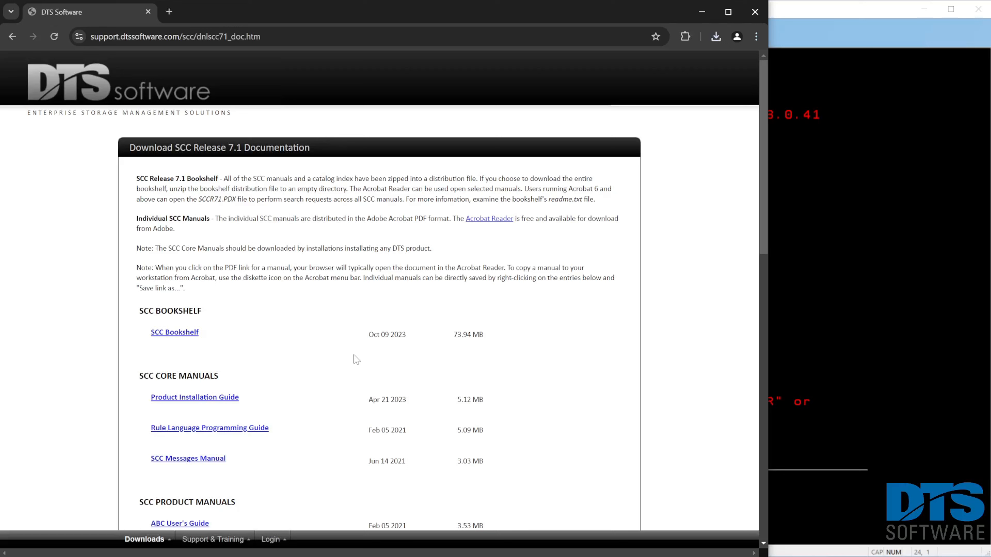
{"action": "left_click", "coordinate": [184, 338]}
{"action": "scroll", "coordinate": [276, 335], "scroll_direction": "down", "scroll_amount": 15}
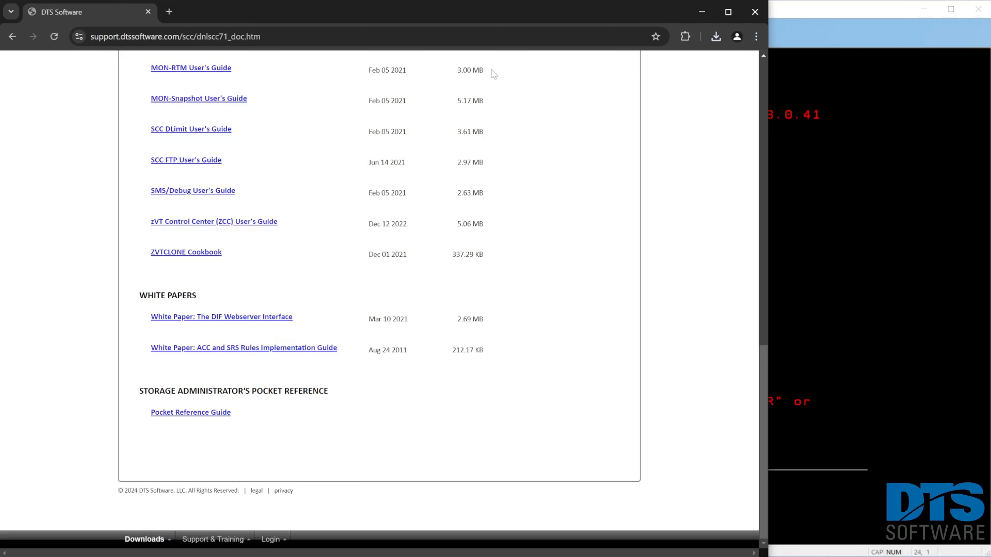
Show the downloaded sccr71-manuals.zip in its folder and extract it with 7-Zip to a sccr71-manuals subfolder.
{"action": "left_click", "coordinate": [716, 35]}
{"action": "mouse_move", "coordinate": [685, 89]}
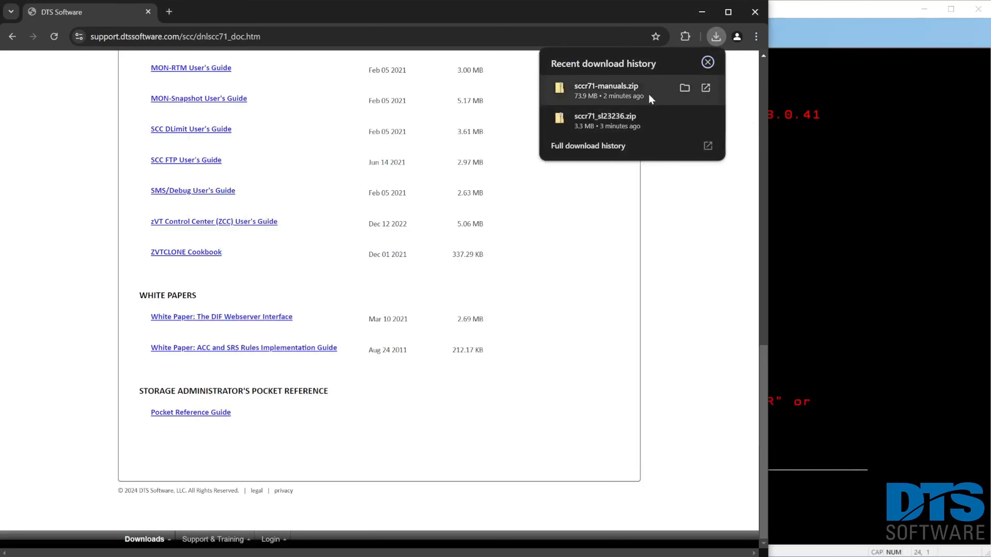
{"action": "left_click", "coordinate": [685, 88]}
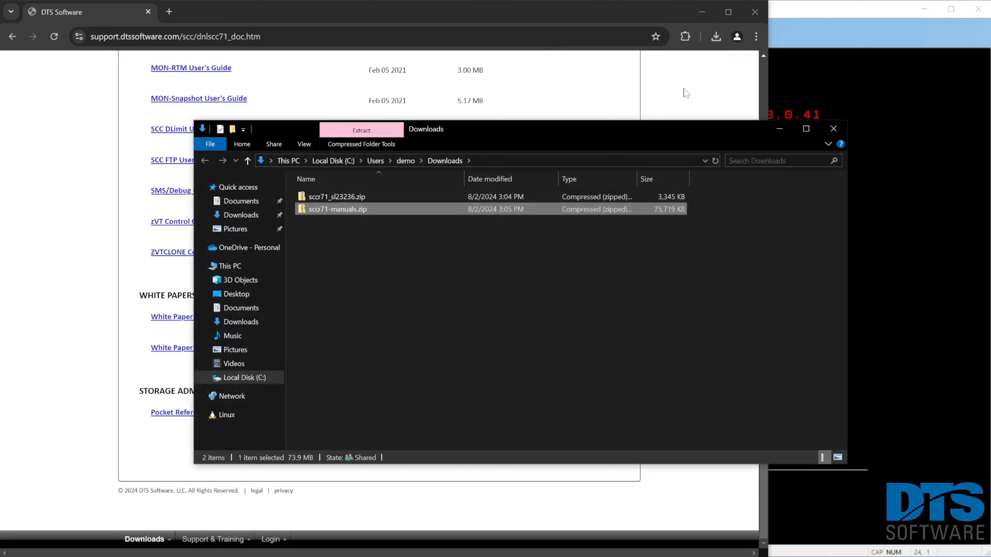
{"action": "right_click", "coordinate": [349, 209]}
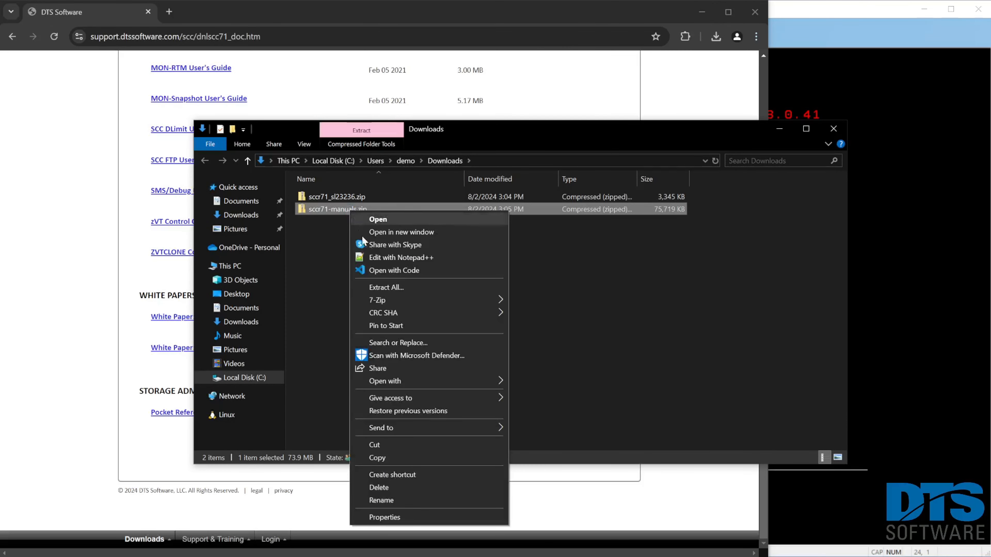
{"action": "mouse_move", "coordinate": [411, 303]}
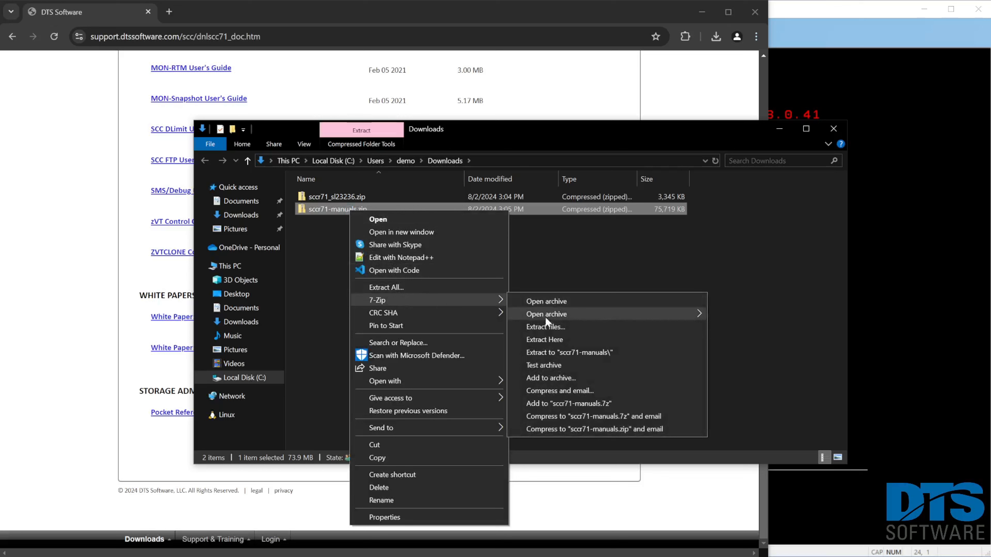
{"action": "left_click", "coordinate": [563, 354]}
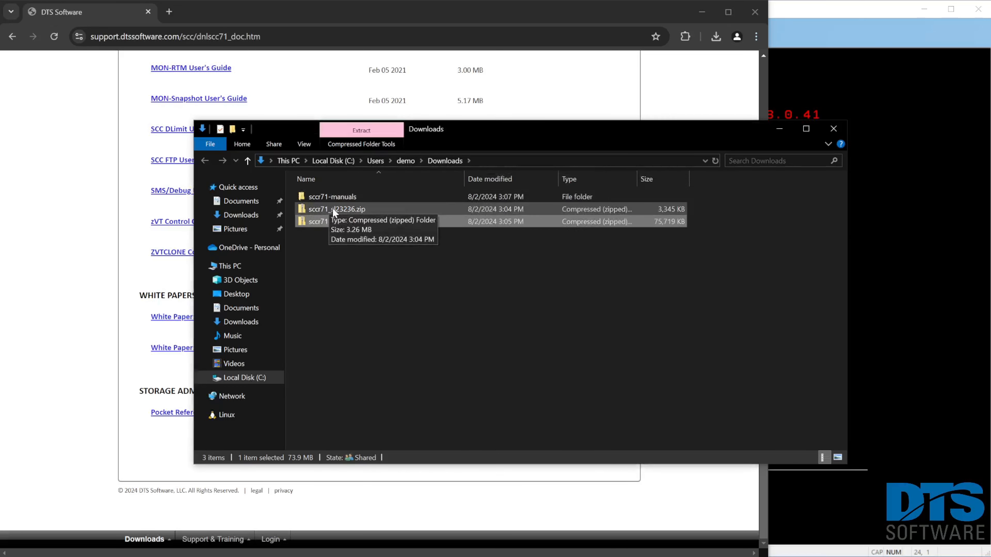
Extract sccr71_sl23236.zip with 7-Zip to a sccr71_sl23236 subfolder.
{"action": "right_click", "coordinate": [332, 209]}
{"action": "mouse_move", "coordinate": [421, 300]}
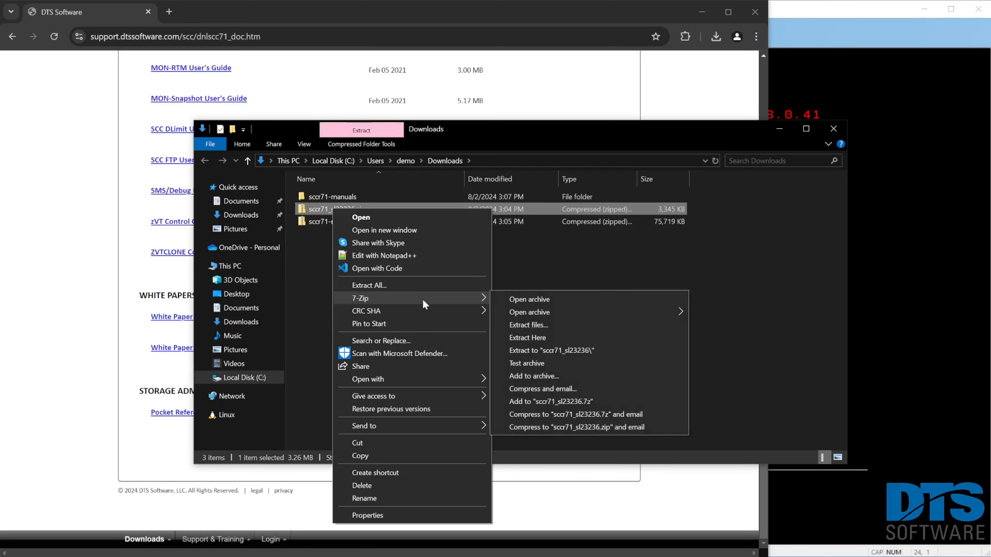
{"action": "left_click", "coordinate": [572, 353]}
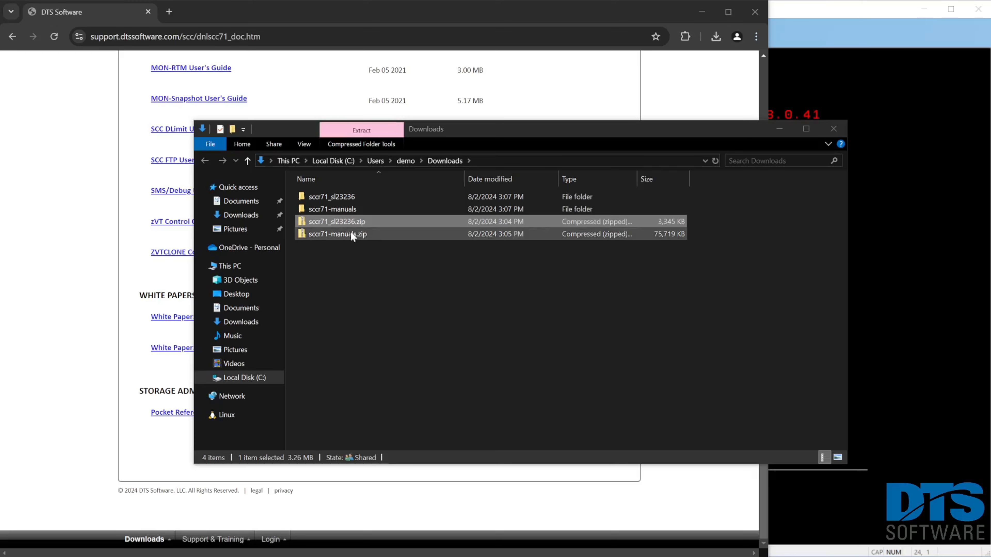
Run ftpinstw.exe from the extracted sccr71_sl23236 folder and start the FTP install with the preset connection and target settings.
{"action": "left_click", "coordinate": [340, 198]}
{"action": "double_click", "coordinate": [340, 196]}
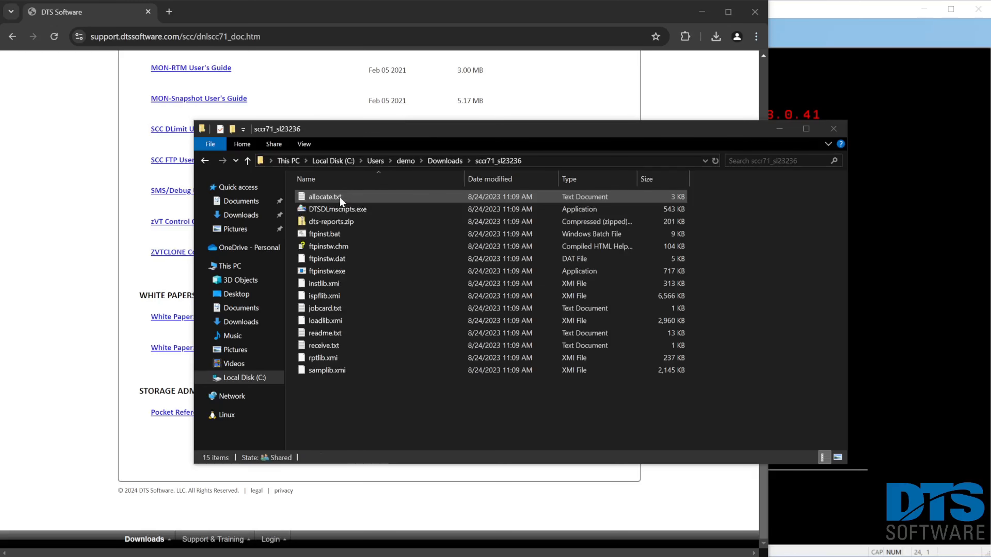
{"action": "double_click", "coordinate": [353, 270]}
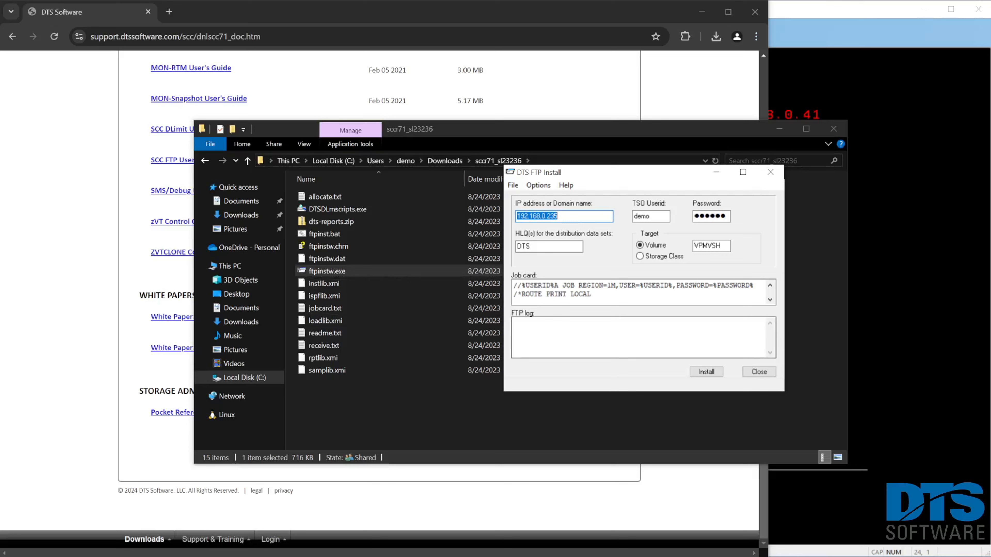
{"action": "left_click", "coordinate": [706, 371]}
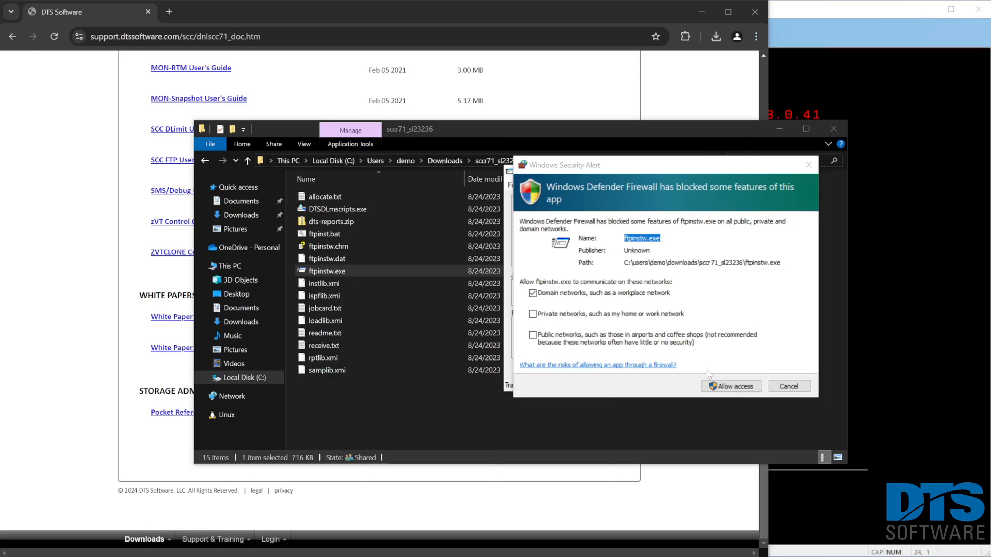
Allow ftpinstw.exe through the firewall on private and public networks as well.
{"action": "left_click", "coordinate": [623, 315]}
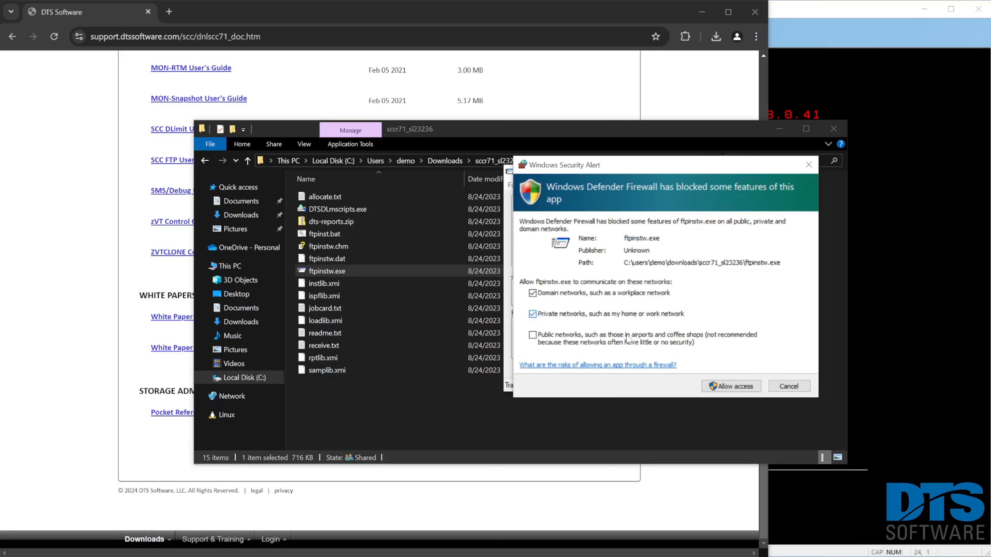
{"action": "left_click", "coordinate": [628, 340]}
{"action": "left_click", "coordinate": [729, 388]}
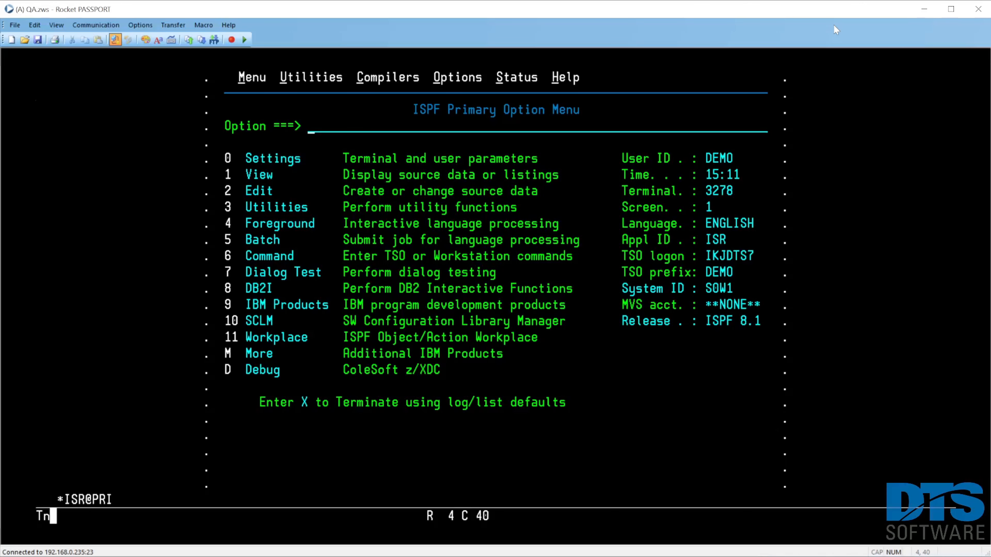
In the Rocket PASSPORT terminal session, go to ISPF option 3.4 and list the data sets matching DTS.R71.
{"action": "type", "text": "3.4"}
{"action": "key", "text": "Return"}
{"action": "key", "text": "Tab"}
{"action": "key", "text": "Return"}
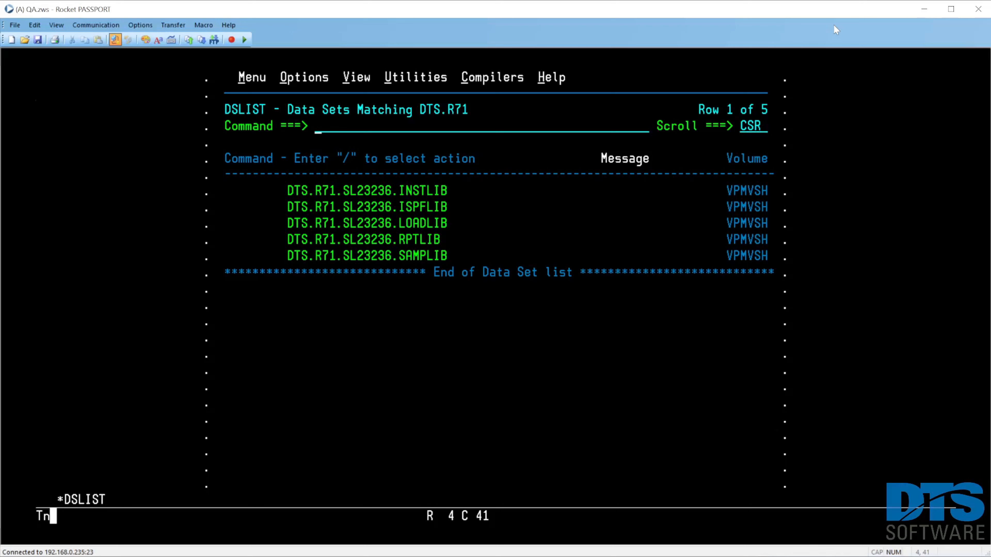
Browse the DTS.R71.SL23236.INSTLIB data set and locate member INSTEP01.
{"action": "key", "text": "Tab"}
{"action": "key", "text": "Tab"}
{"action": "type", "text": "b"}
{"action": "key", "text": "Return"}
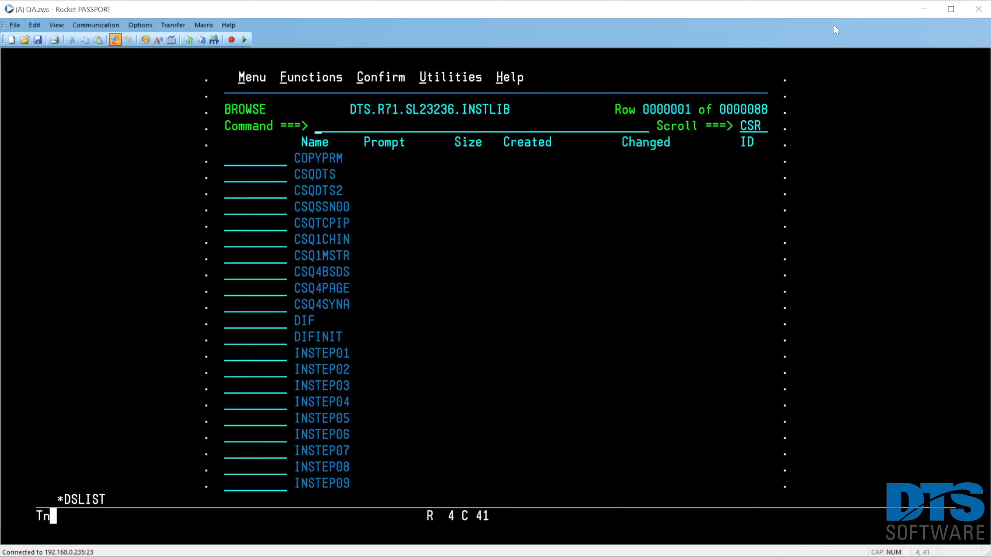
{"action": "type", "text": "l instep01"}
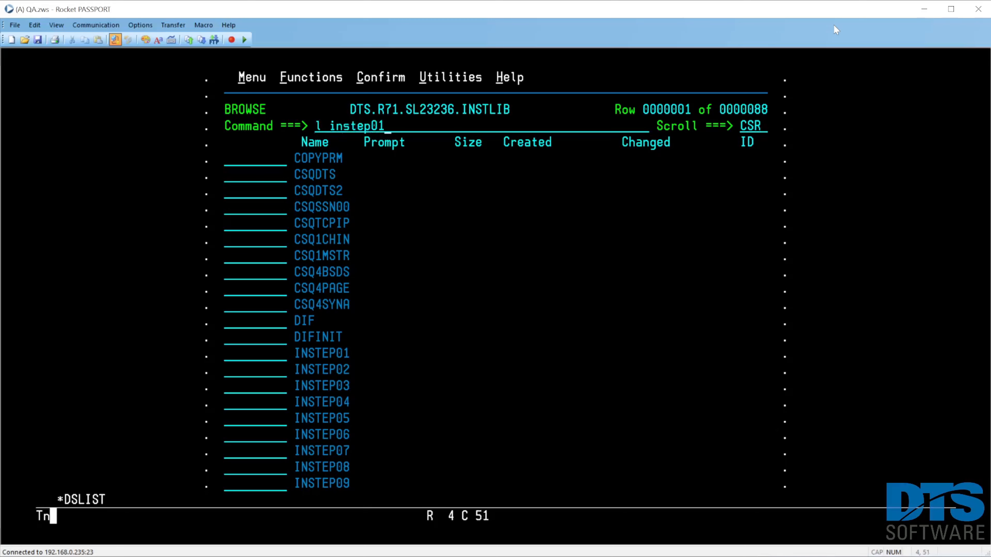
{"action": "key", "text": "Return"}
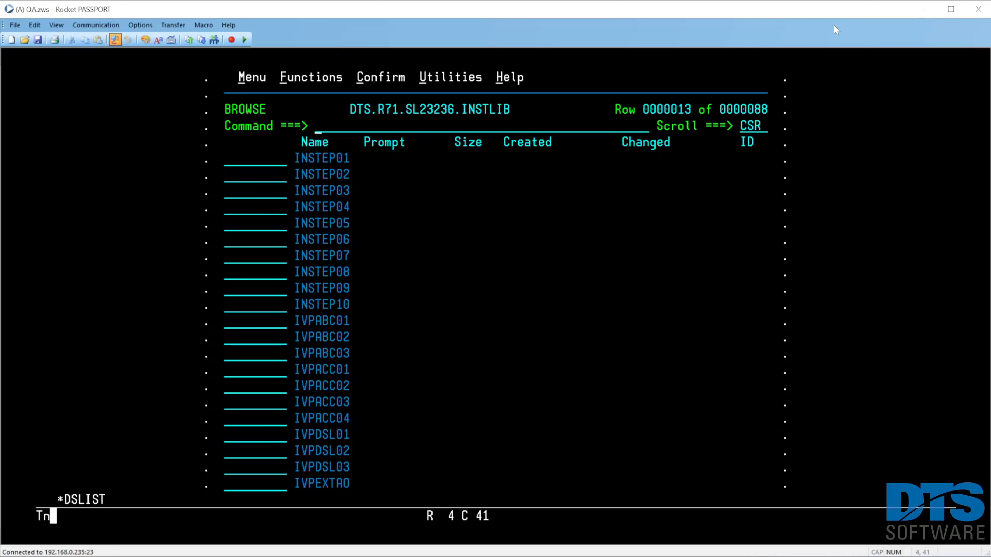
Open member INSTEP01 for editing and reset the editor display.
{"action": "key", "text": "Tab"}
{"action": "key", "text": "Tab"}
{"action": "type", "text": "s"}
{"action": "key", "text": "Return"}
{"action": "type", "text": "res"}
{"action": "key", "text": "Return"}
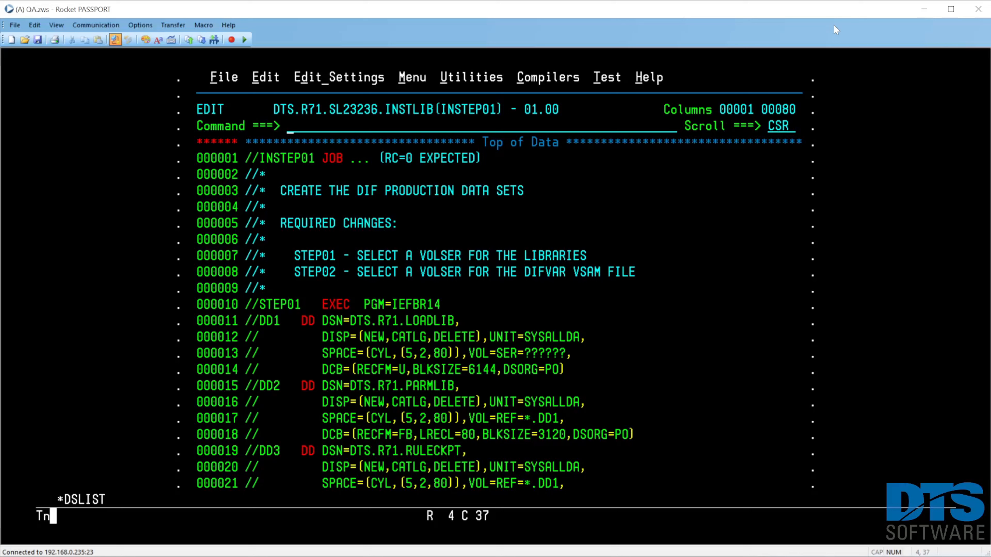
Replace the original INSTEP01 JOB line with the job card copied from 'demo.jcl.cntl(jobcard)'.
{"action": "type", "text": "copy 'demo."}
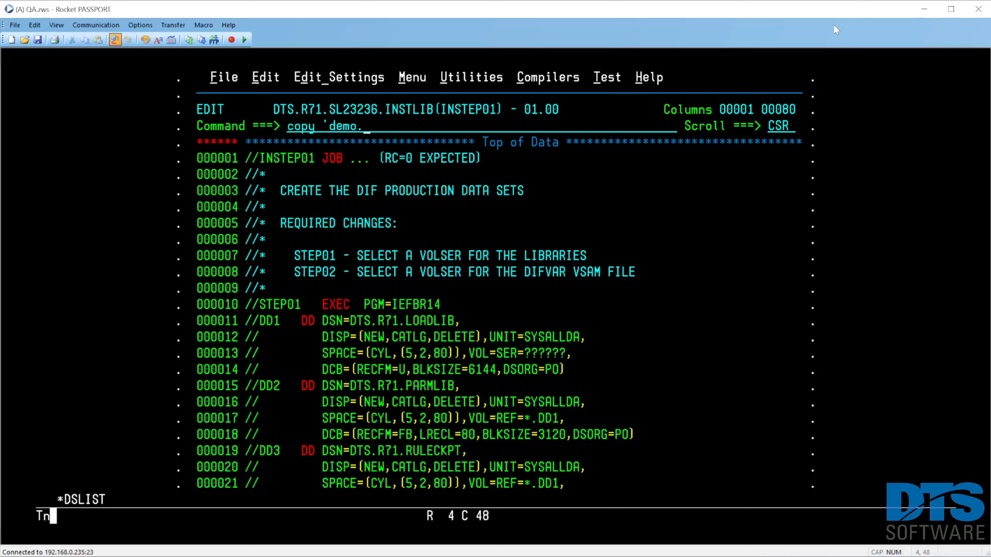
{"action": "type", "text": "jcl.cntl(job"}
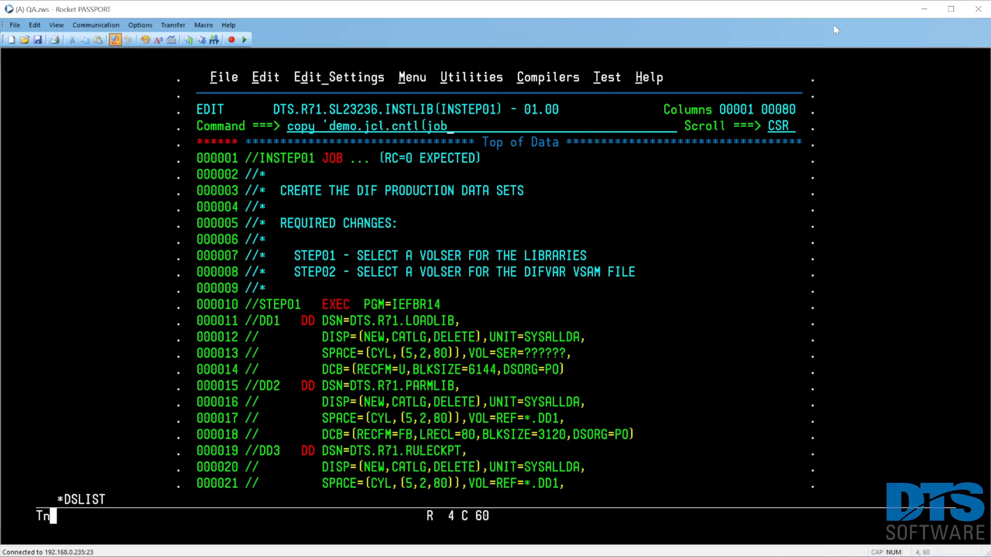
{"action": "type", "text": "card)'"}
{"action": "key", "text": "Tab"}
{"action": "key", "text": "Tab"}
{"action": "type", "text": "a"}
{"action": "key", "text": "Return"}
{"action": "key", "text": "Home"}
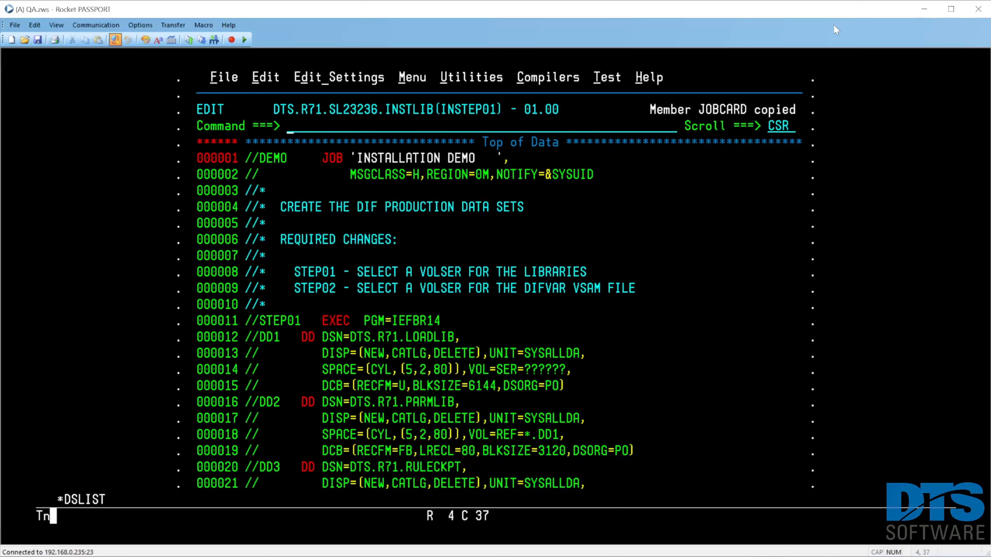
Copy the two job card lines to the ISPF clipboard with the cut command and a block copy.
{"action": "type", "text": "cut"}
{"action": "key", "text": "Tab"}
{"action": "key", "text": "Tab"}
{"action": "type", "text": "cc"}
{"action": "key", "text": "Down"}
{"action": "type", "text": "cc"}
{"action": "key", "text": "Return"}
Change the job name on the first job card line to DEMOIN01.
{"action": "key", "text": "Up"}
{"action": "key", "text": "Right"}
{"action": "key", "text": "Right"}
{"action": "key", "text": "Right"}
{"action": "key", "text": "Right"}
{"action": "key", "text": "Right"}
{"action": "key", "text": "Right"}
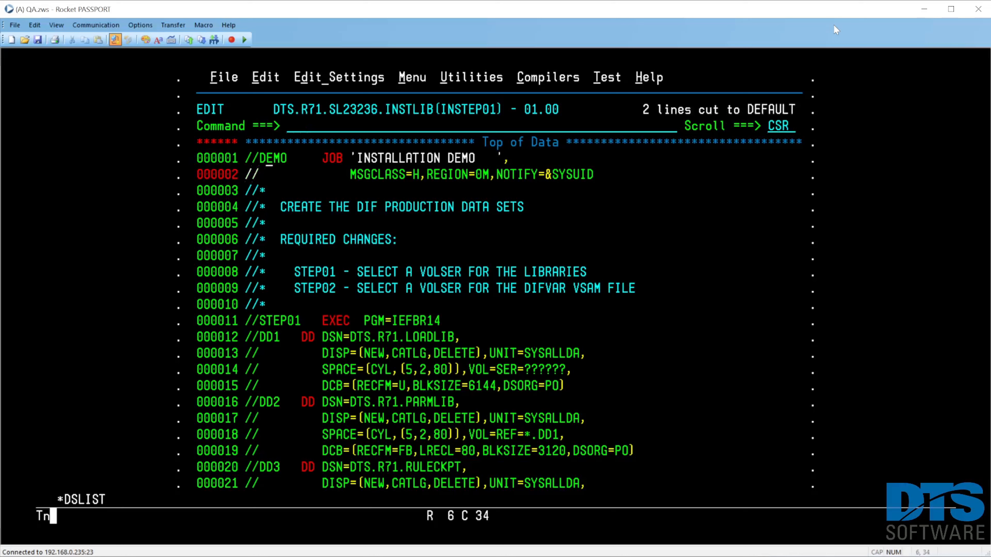
{"action": "type", "text": "IN01"}
{"action": "key", "text": "Home"}
{"action": "key", "text": "Return"}
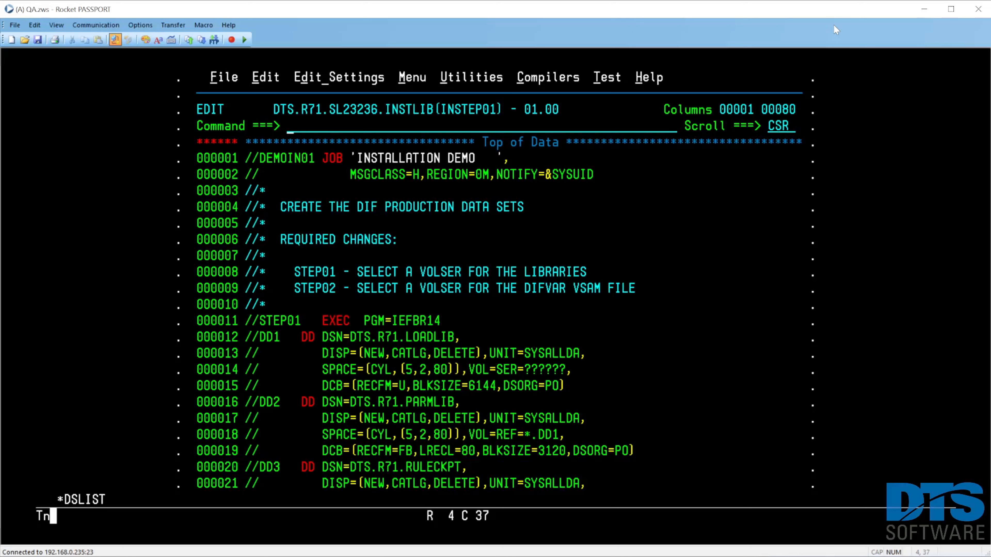
Replace every '??????' volume placeholder in INSTEP01 with VPMVSH using the change command.
{"action": "type", "text": "c '??????' VPMVSH all"}
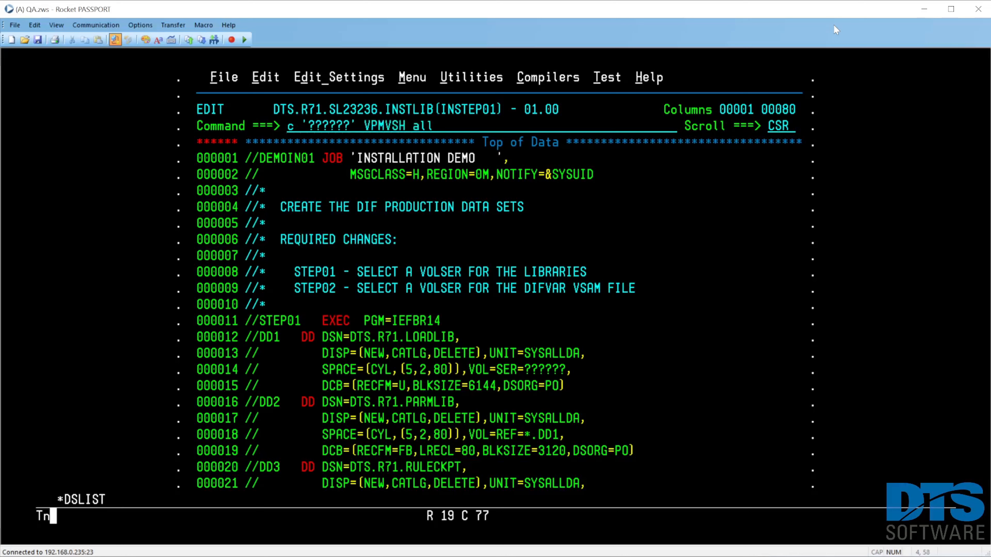
{"action": "key", "text": "Return"}
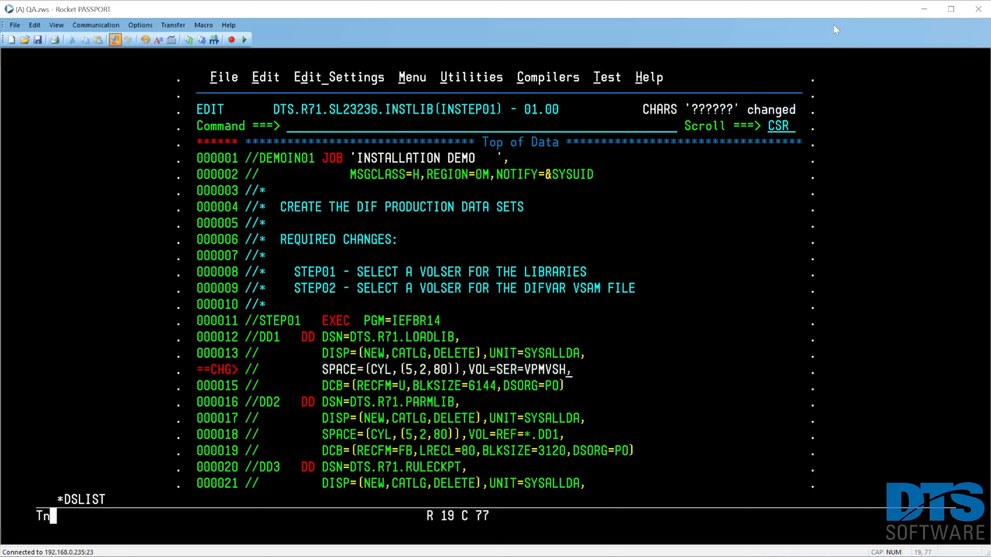
Submit the DEMOIN01 job from INSTEP01 and return to the editor after its completion message.
{"action": "key", "text": "Home"}
{"action": "type", "text": "sub"}
{"action": "key", "text": "Return"}
{"action": "key", "text": "Return"}
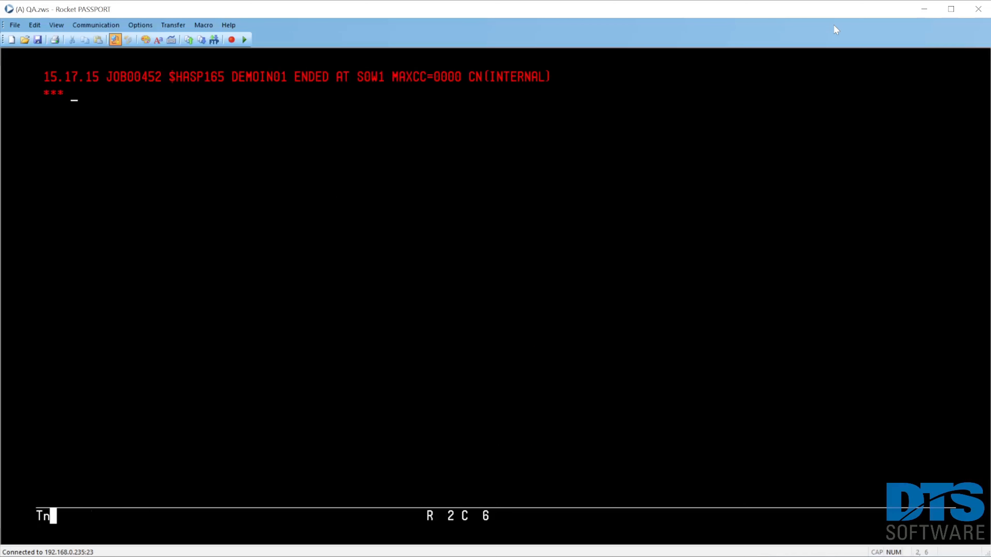
{"action": "key", "text": "Return"}
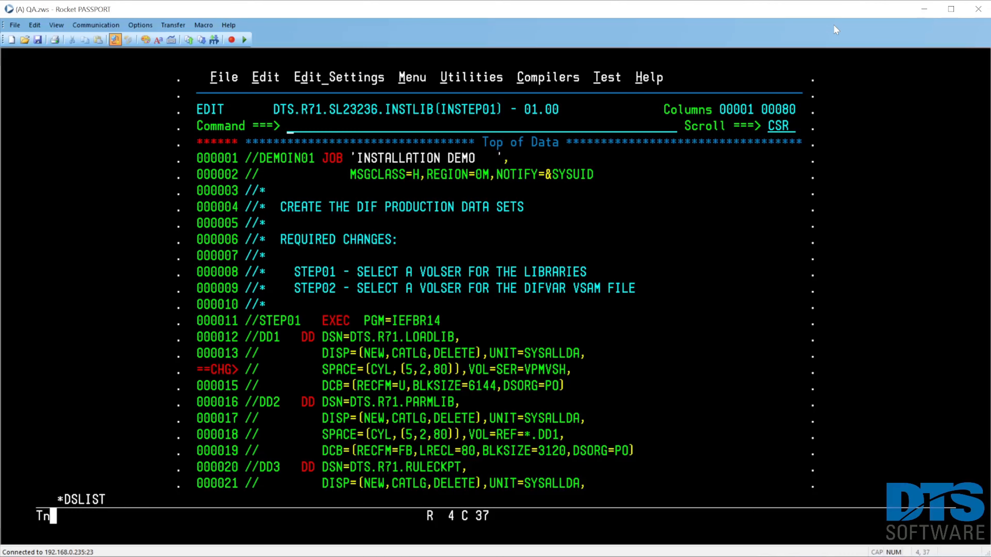
Save and close INSTEP01, and open member INSTEP02 for editing.
{"action": "key", "text": "F3"}
{"action": "key", "text": "Tab"}
{"action": "key", "text": "Tab"}
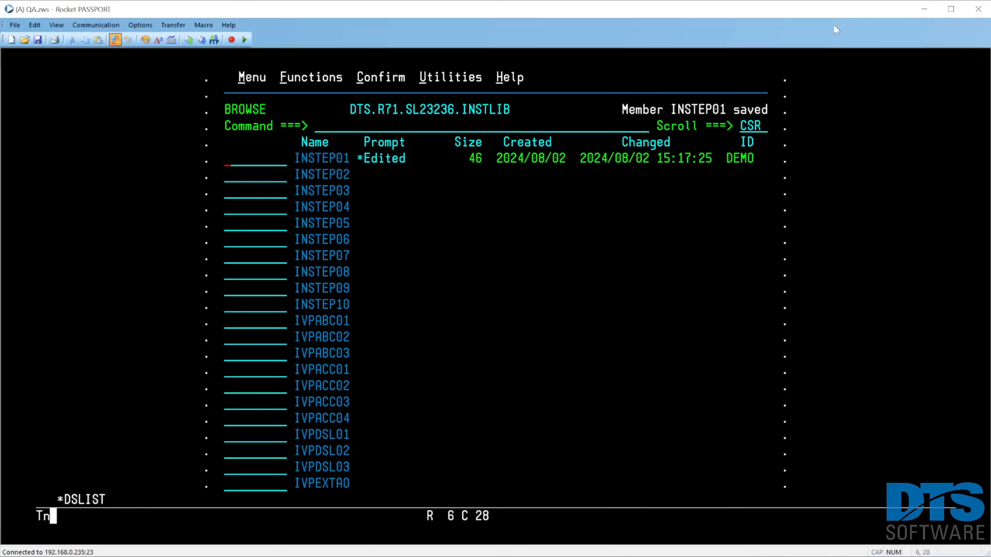
{"action": "key", "text": "Tab"}
{"action": "type", "text": "e"}
{"action": "key", "text": "Return"}
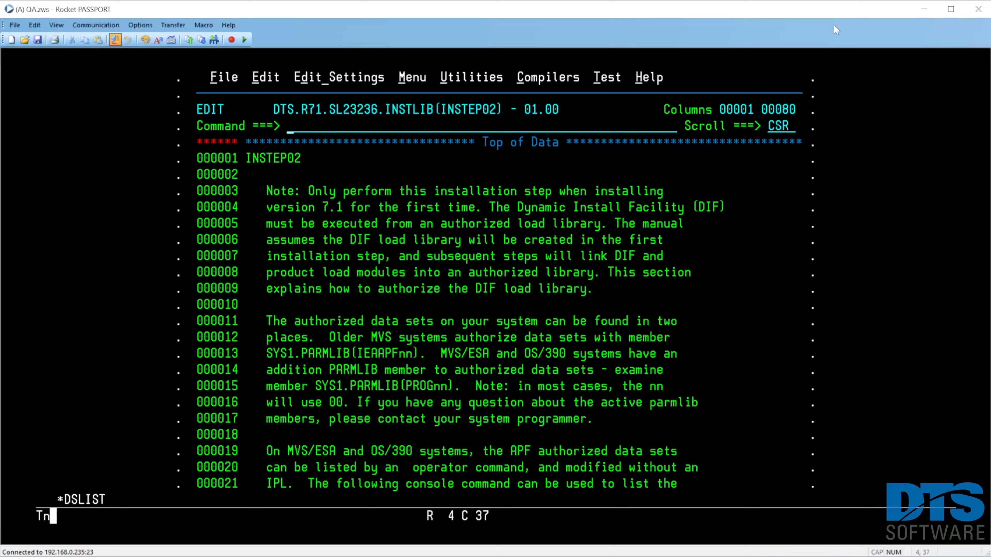
Start SDSF in a second ISPF screen with option m.5.
{"action": "type", "text": "start m.5"}
{"action": "key", "text": "Return"}
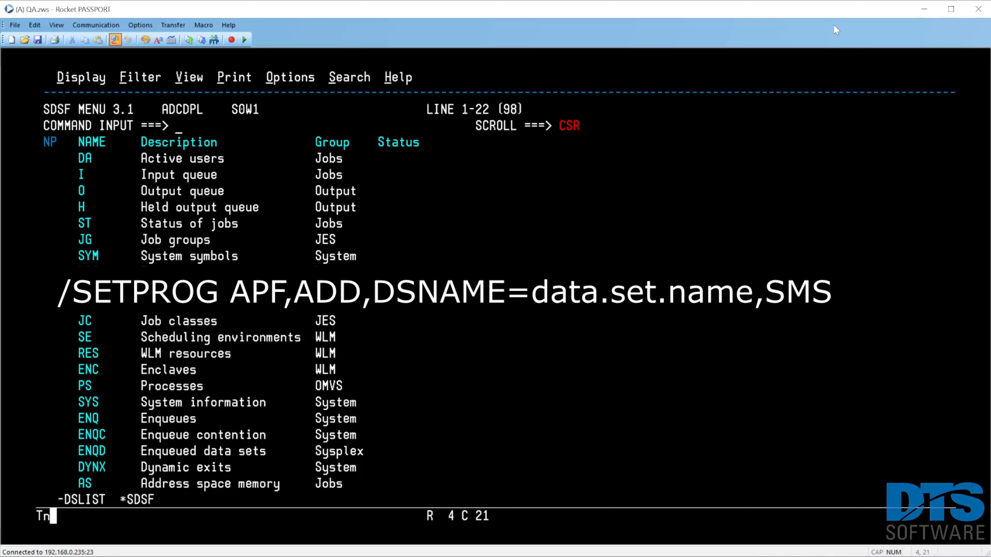
{"action": "type", "text": "/setprog ap"}
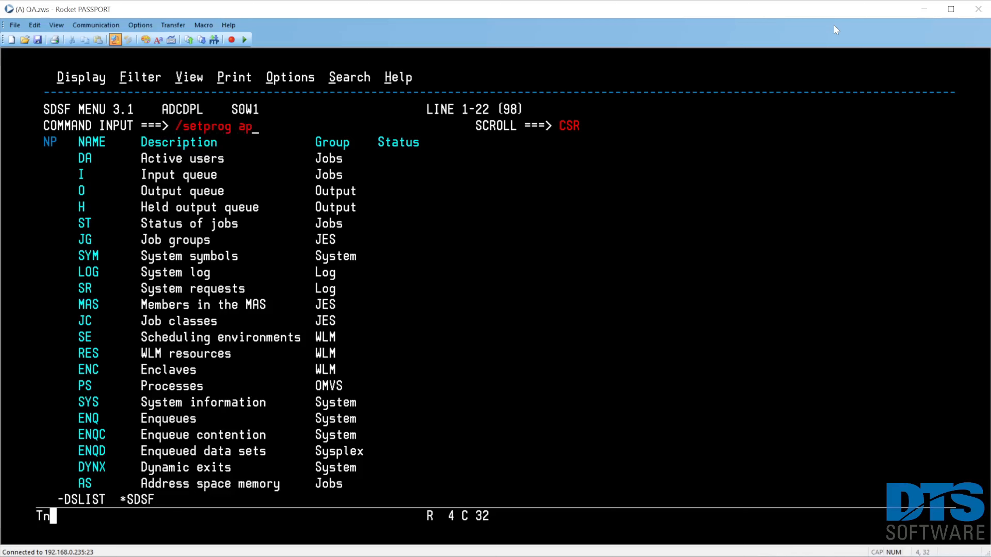
{"action": "type", "text": "f,add,dsname=dts."}
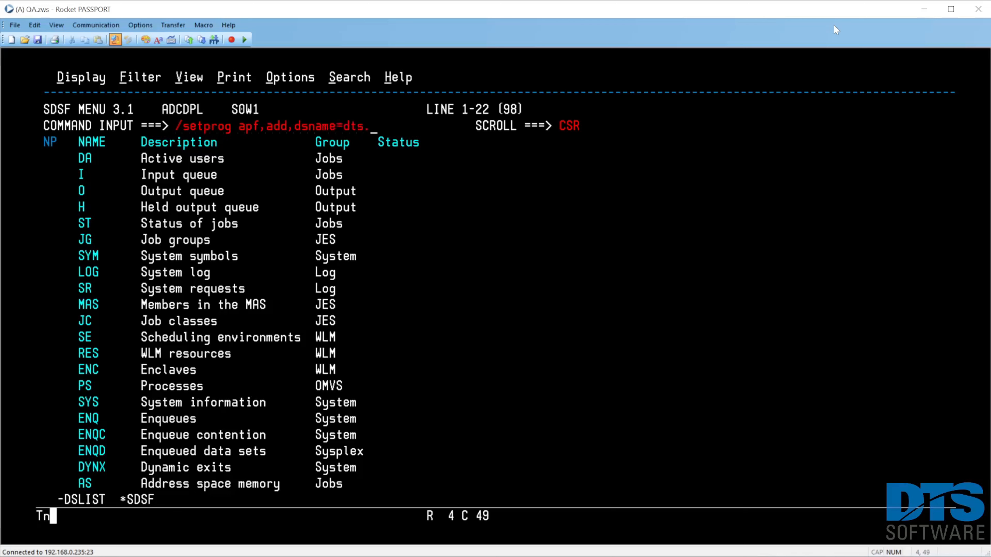
{"action": "type", "text": "r71.loadlib,vo"}
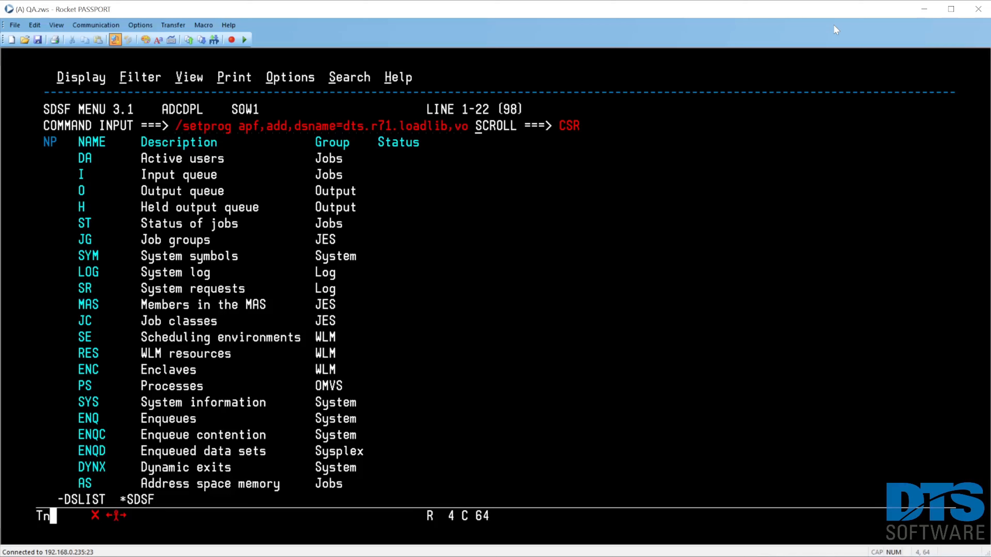
{"action": "key", "text": "Escape"}
{"action": "key", "text": "Home"}
{"action": "key", "text": "End"}
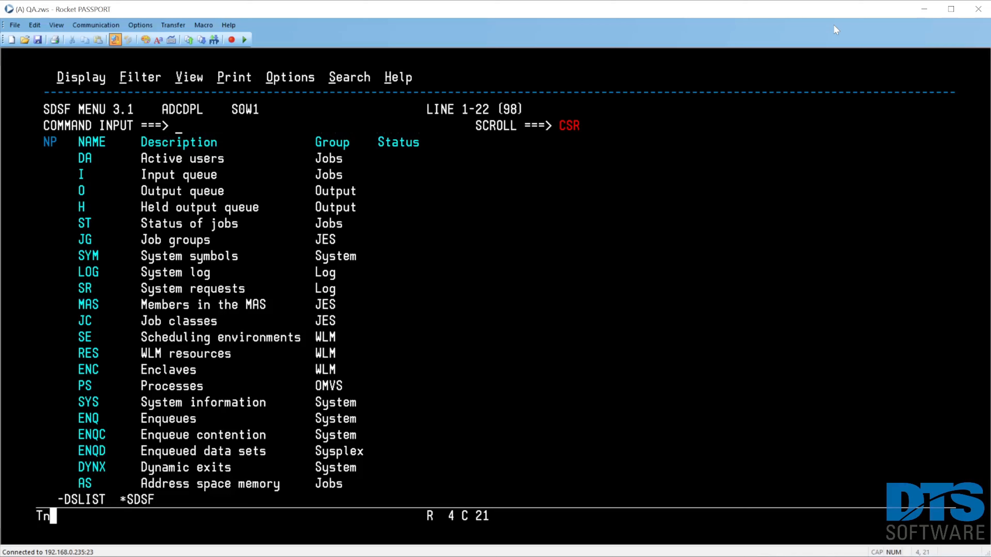
Issue 'setprog apf,add,dsname=dts.r71.loadlib,vol=vpmvsh' through the System Command Extension to authorize the load library.
{"action": "type", "text": "/"}
{"action": "key", "text": "Return"}
{"action": "type", "text": "s"}
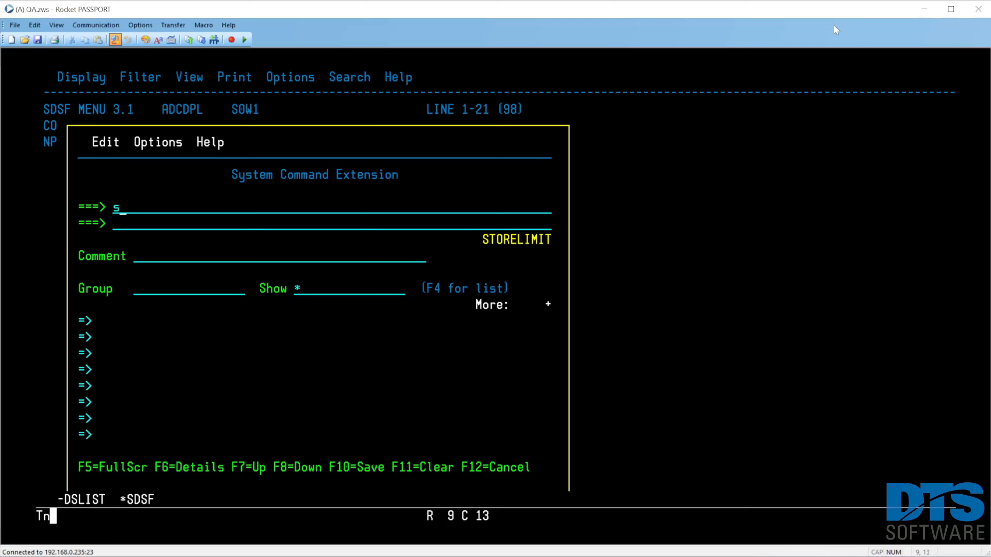
{"action": "type", "text": "etprog apf,add,"}
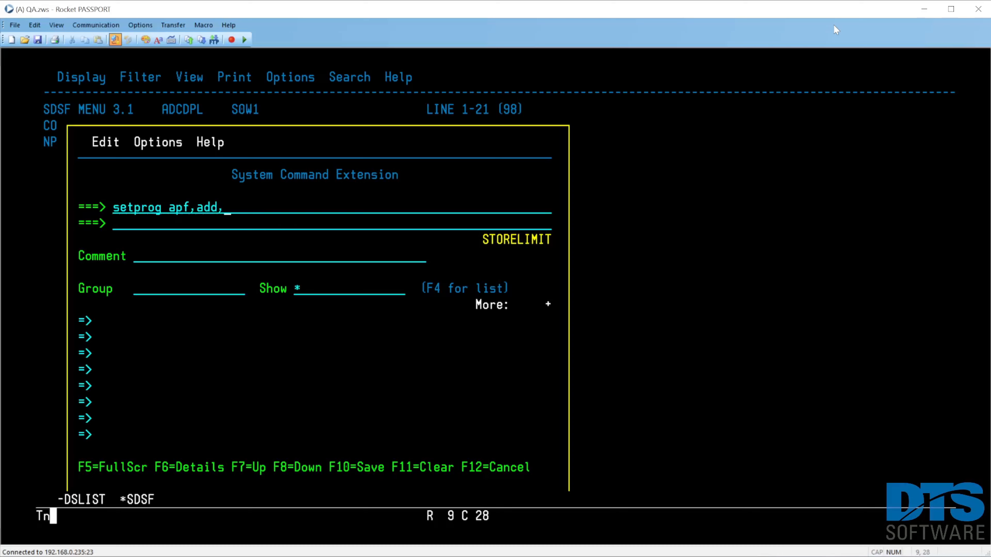
{"action": "type", "text": "dsname=dts.r"}
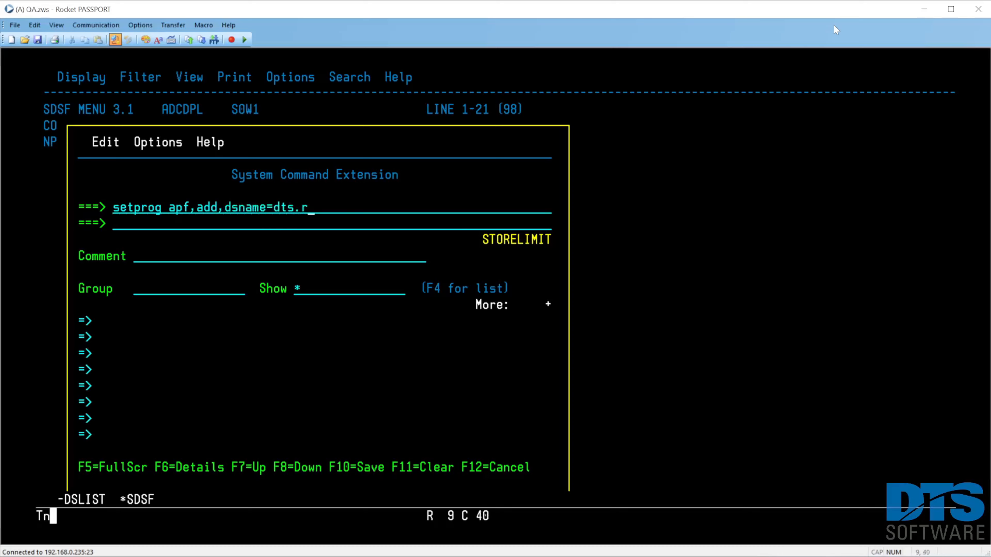
{"action": "type", "text": "71.loadlib,vol=vpmvsh"}
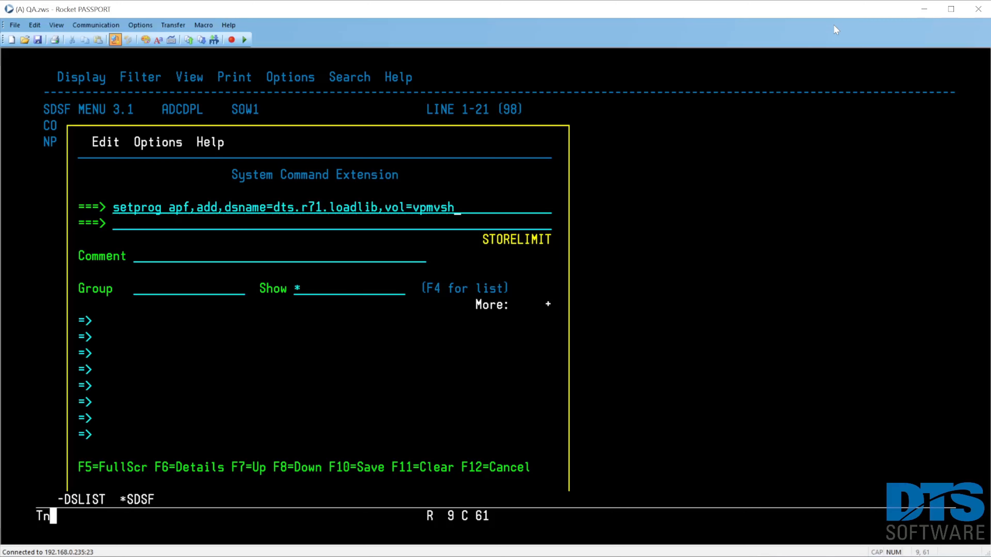
{"action": "key", "text": "Return"}
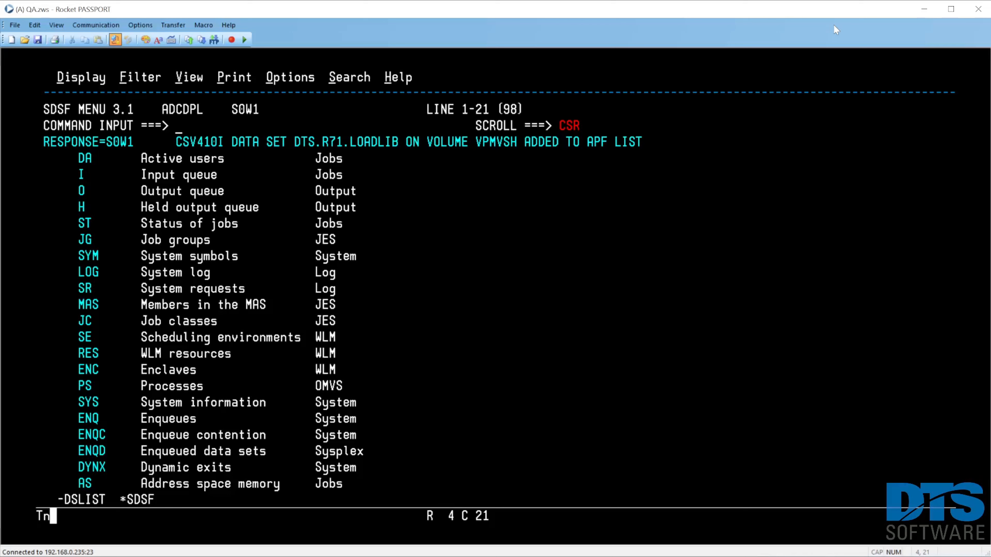
{"action": "key", "text": "Return"}
Swap back to the DSLIST screen, close INSTEP02 and open member INSTEP03 for editing.
{"action": "key", "text": "F9"}
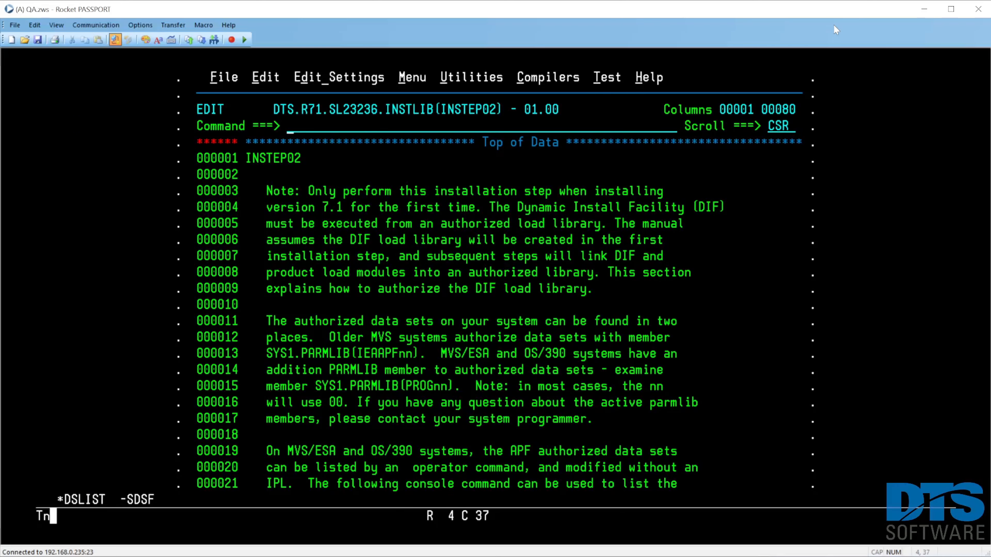
{"action": "key", "text": "F3"}
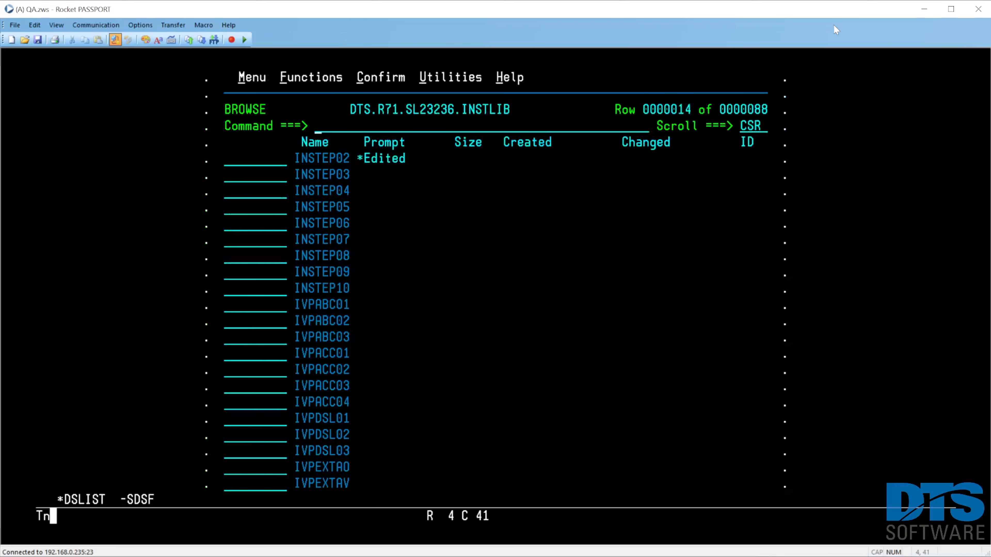
{"action": "key", "text": "Tab"}
{"action": "key", "text": "Tab"}
{"action": "type", "text": "e"}
{"action": "key", "text": "Return"}
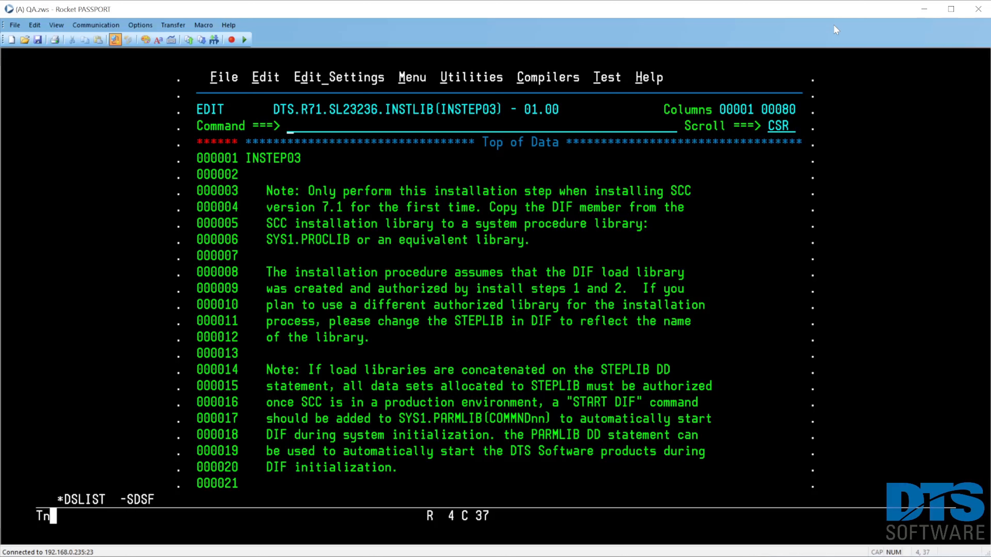
Close INSTEP03, locate member DIF and open it for editing with the editor display reset.
{"action": "key", "text": "F3"}
{"action": "type", "text": "l dif"}
{"action": "key", "text": "Return"}
{"action": "type", "text": "e"}
{"action": "key", "text": "Return"}
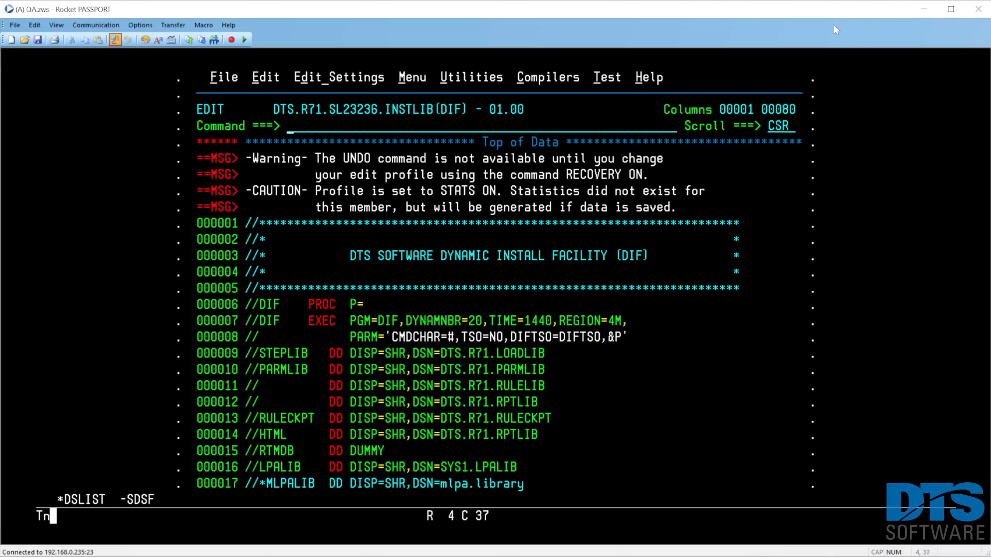
{"action": "type", "text": "res"}
{"action": "key", "text": "Return"}
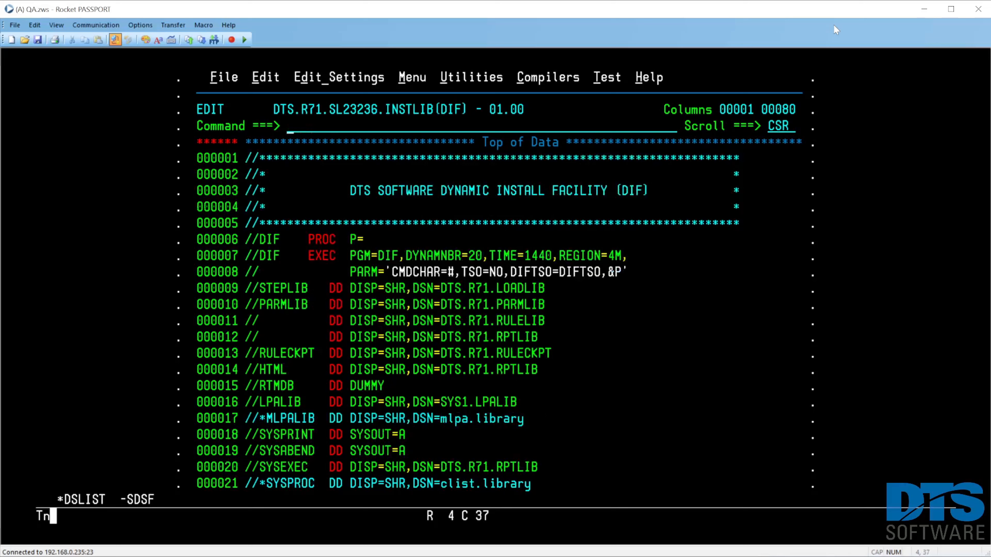
Copy the whole DIF member to 'dts.proclib(dif)' with the create command and a c999 line command.
{"action": "type", "text": "create 'dts.p"}
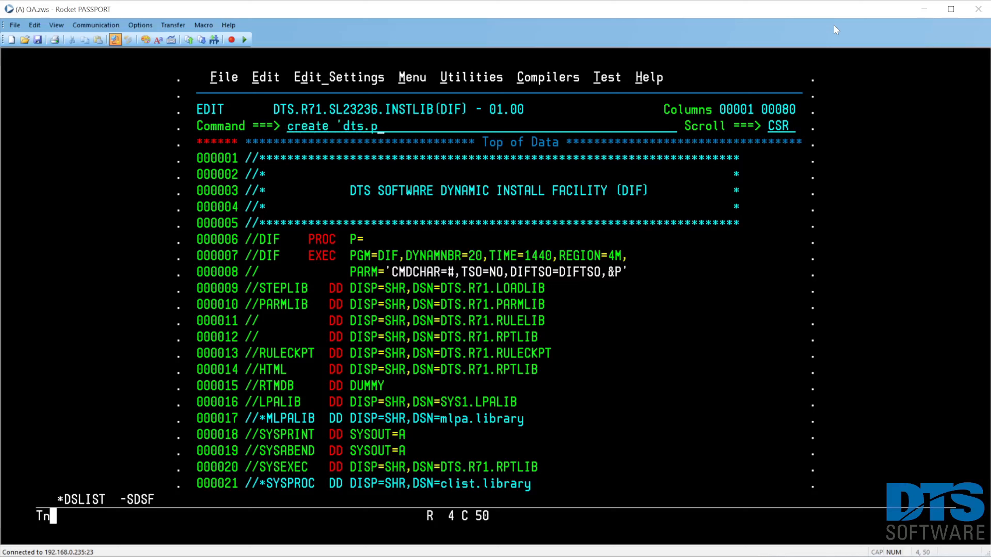
{"action": "type", "text": "roclib(dif)'"}
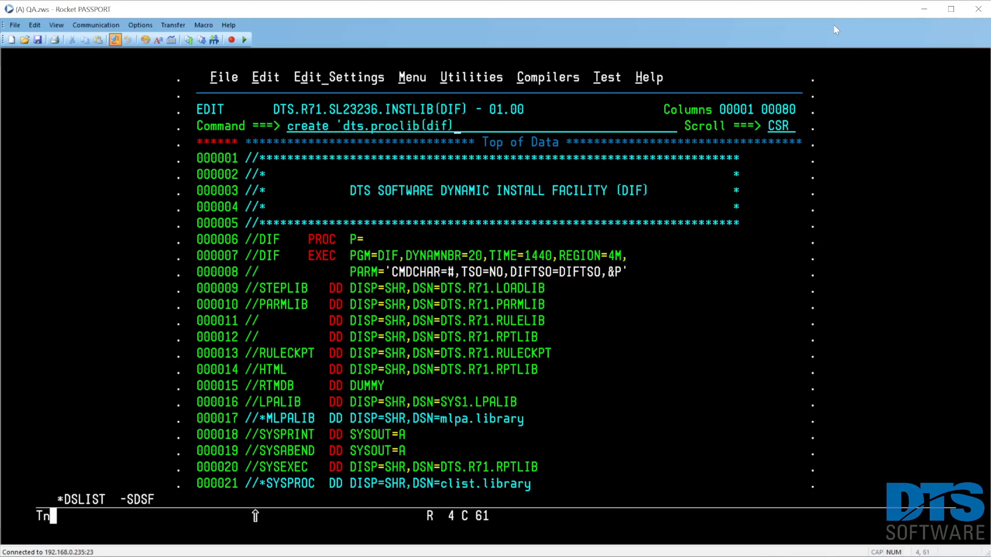
{"action": "key", "text": "Return"}
{"action": "type", "text": "c999"}
{"action": "key", "text": "Return"}
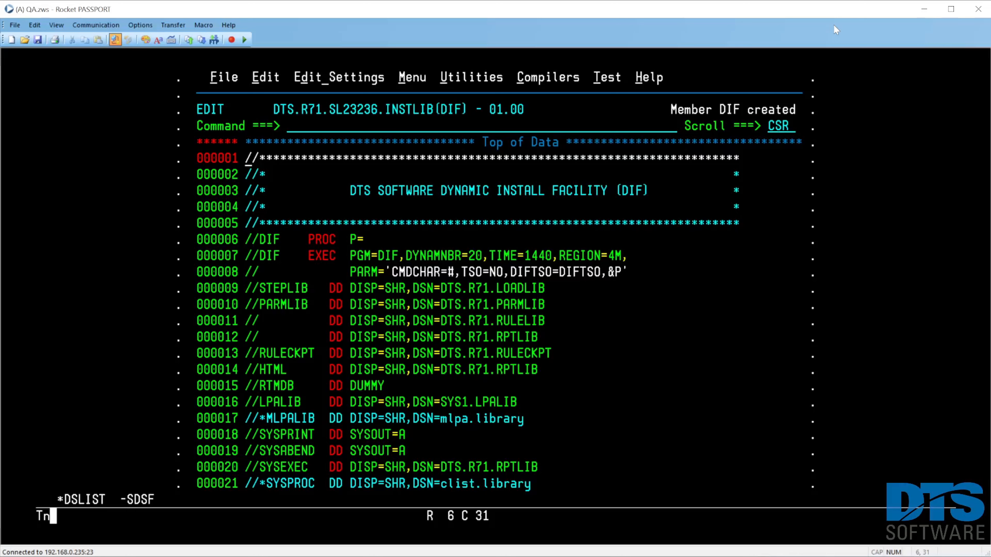
Close DIF, locate member INSTEP04 and open it for editing with the editor display reset.
{"action": "key", "text": "F3"}
{"action": "type", "text": "l instep04"}
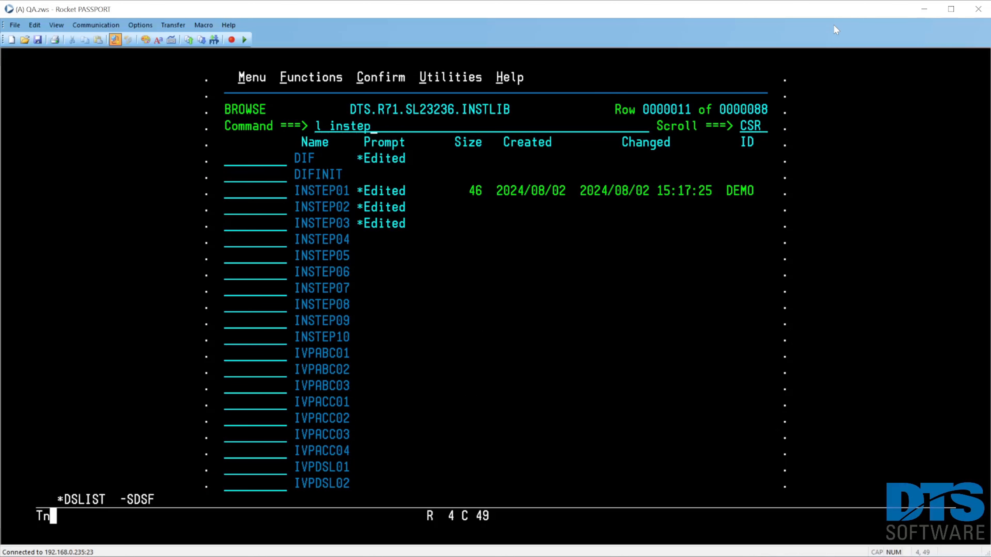
{"action": "key", "text": "Return"}
{"action": "type", "text": "e"}
{"action": "key", "text": "Return"}
{"action": "type", "text": "res"}
{"action": "key", "text": "Return"}
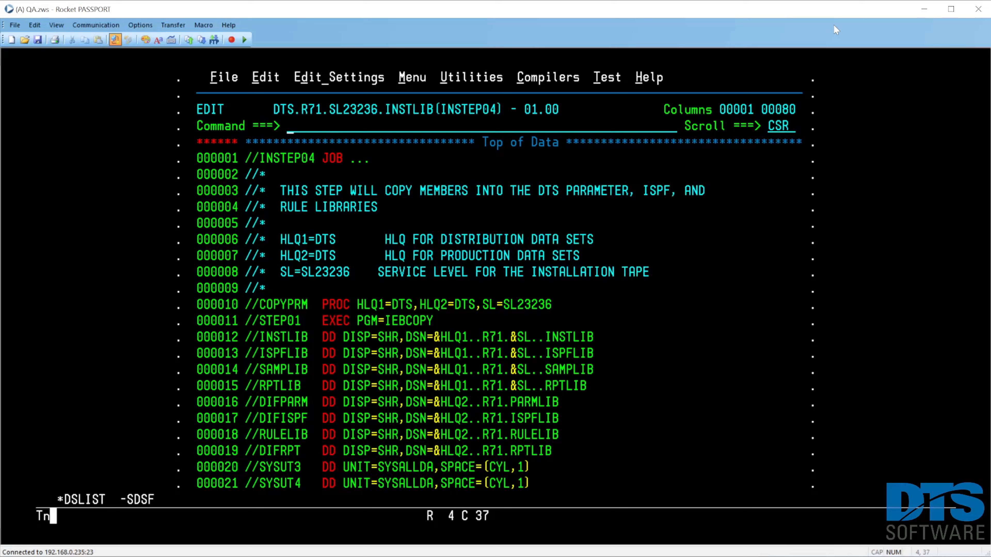
Replace the original INSTEP04 JOB line with the job card pasted from the ISPF clipboard.
{"action": "type", "text": "paste"}
{"action": "key", "text": "Tab"}
{"action": "key", "text": "Tab"}
{"action": "type", "text": "a"}
{"action": "key", "text": "Down"}
{"action": "type", "text": "d"}
{"action": "key", "text": "Return"}
Change the job name on the pasted job card to DEMOIN04.
{"action": "key", "text": "Right"}
{"action": "key", "text": "Right"}
{"action": "key", "text": "Right"}
{"action": "key", "text": "Right"}
{"action": "key", "text": "Right"}
{"action": "type", "text": "IN04"}
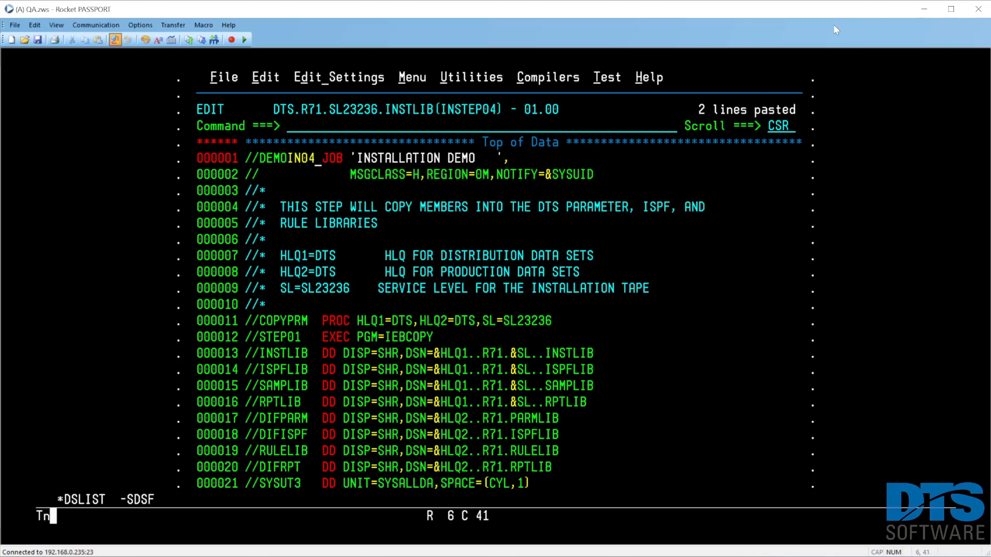
Submit the DEMOIN04 job from INSTEP04 and return to the editor.
{"action": "key", "text": "Home"}
{"action": "type", "text": "sub"}
{"action": "key", "text": "Return"}
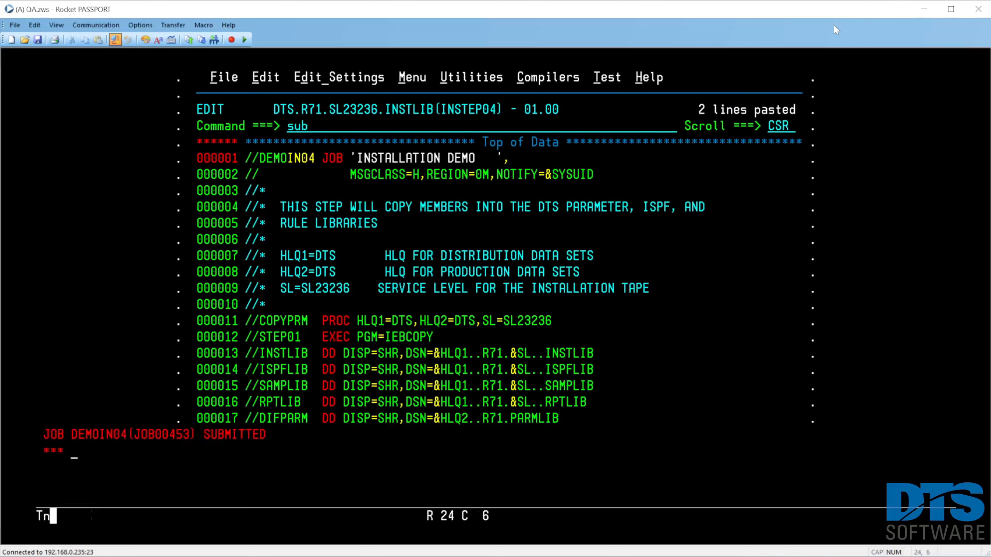
{"action": "key", "text": "Return"}
{"action": "key", "text": "Return"}
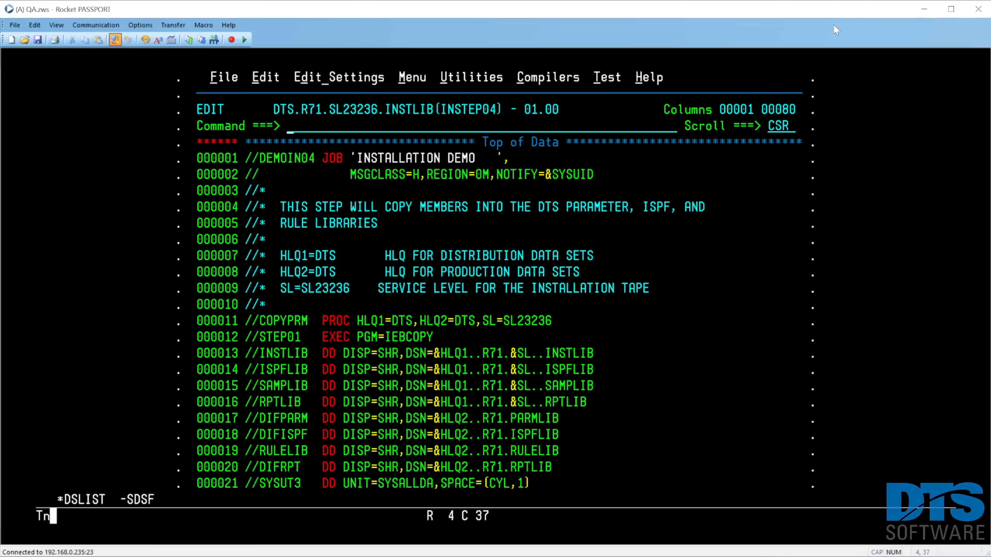
Save and close INSTEP04, and open member INSTEP05 for editing.
{"action": "key", "text": "F3"}
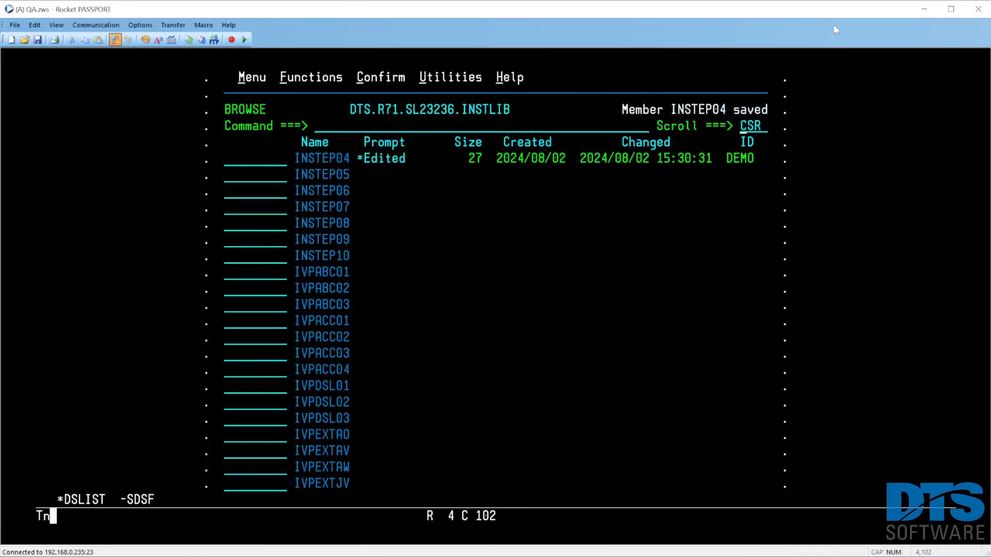
{"action": "key", "text": "Down"}
{"action": "type", "text": "e"}
{"action": "key", "text": "Return"}
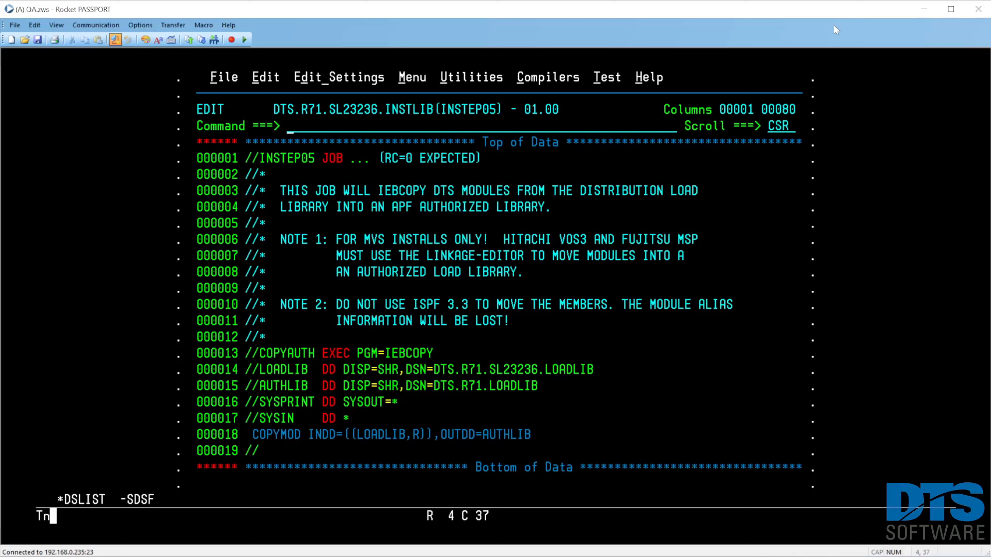
Replace the original INSTEP05 JOB line with the job card pasted from the ISPF clipboard.
{"action": "type", "text": "paste"}
{"action": "key", "text": "Tab"}
{"action": "key", "text": "Tab"}
{"action": "type", "text": "a"}
{"action": "key", "text": "Tab"}
{"action": "type", "text": "d"}
{"action": "key", "text": "Return"}
{"action": "key", "text": "Tab"}
Change the job name on the pasted job card to DEMOIN05.
{"action": "key", "text": "Right"}
{"action": "key", "text": "Right"}
{"action": "key", "text": "Right"}
{"action": "key", "text": "Right"}
{"action": "key", "text": "Right"}
{"action": "key", "text": "Right"}
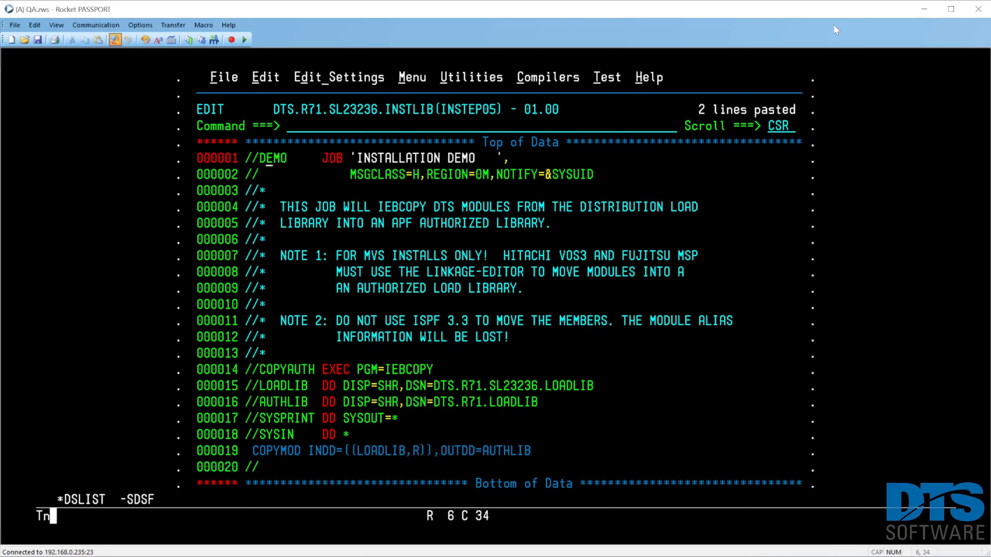
{"action": "type", "text": "IN05"}
{"action": "key", "text": "Return"}
Submit the DEMOIN05 job from INSTEP05 and return to the editor.
{"action": "type", "text": "sub"}
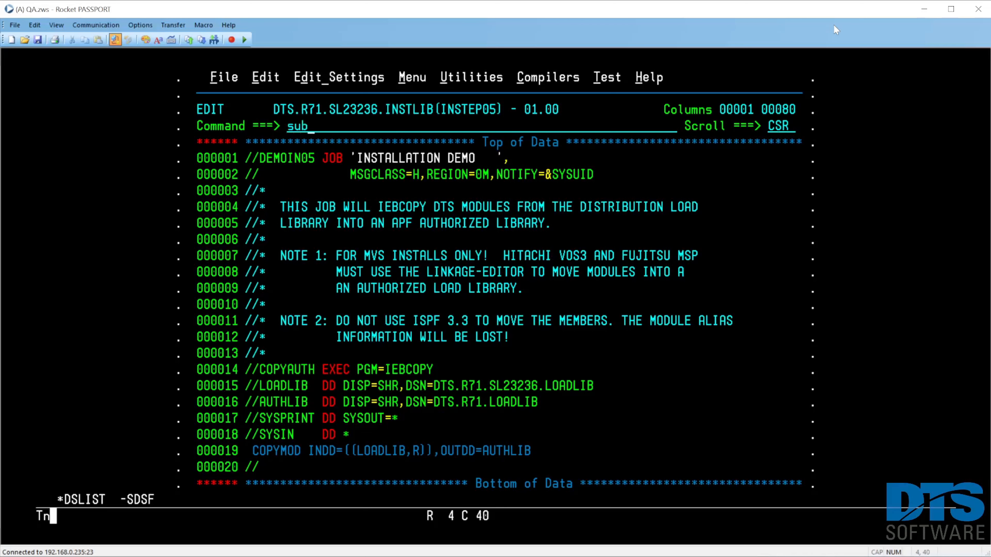
{"action": "key", "text": "Return"}
{"action": "key", "text": "Return"}
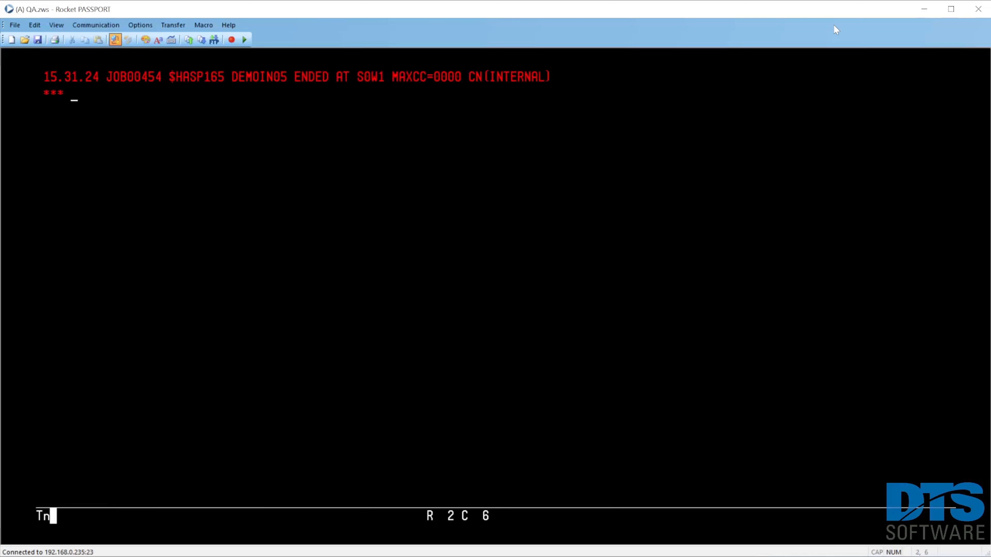
{"action": "key", "text": "Return"}
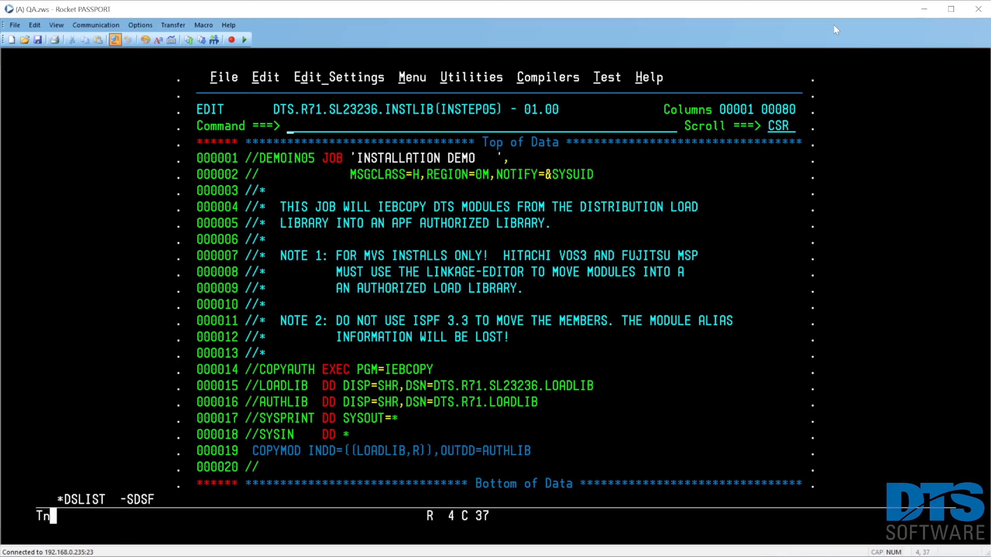
Save and close INSTEP05, then open member INSTEP09 for editing with its message lines cleared.
{"action": "key", "text": "F3"}
{"action": "key", "text": "Tab"}
{"action": "key", "text": "Tab"}
{"action": "key", "text": "Tab"}
{"action": "key", "text": "Tab"}
{"action": "key", "text": "Tab"}
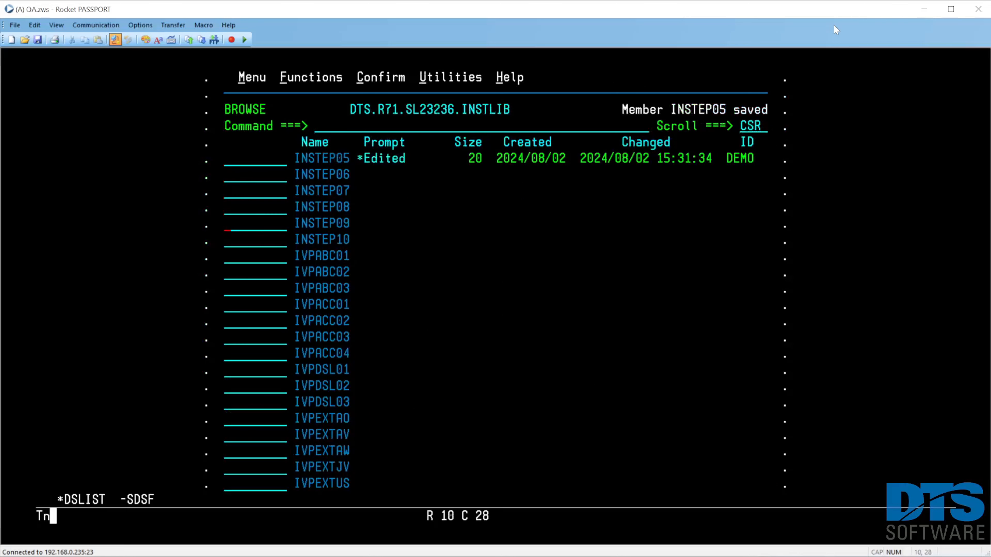
{"action": "type", "text": "e"}
{"action": "key", "text": "Return"}
{"action": "type", "text": "res"}
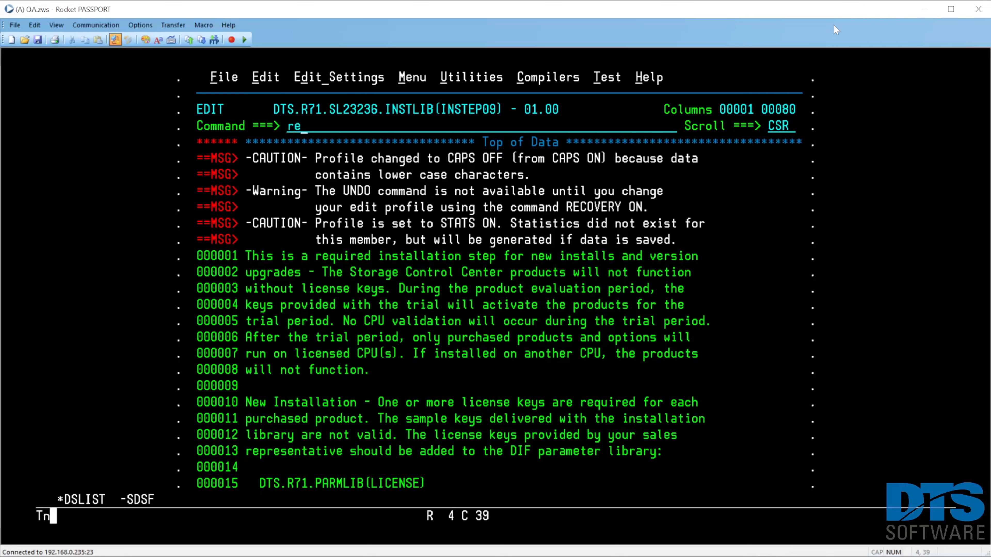
{"action": "key", "text": "Return"}
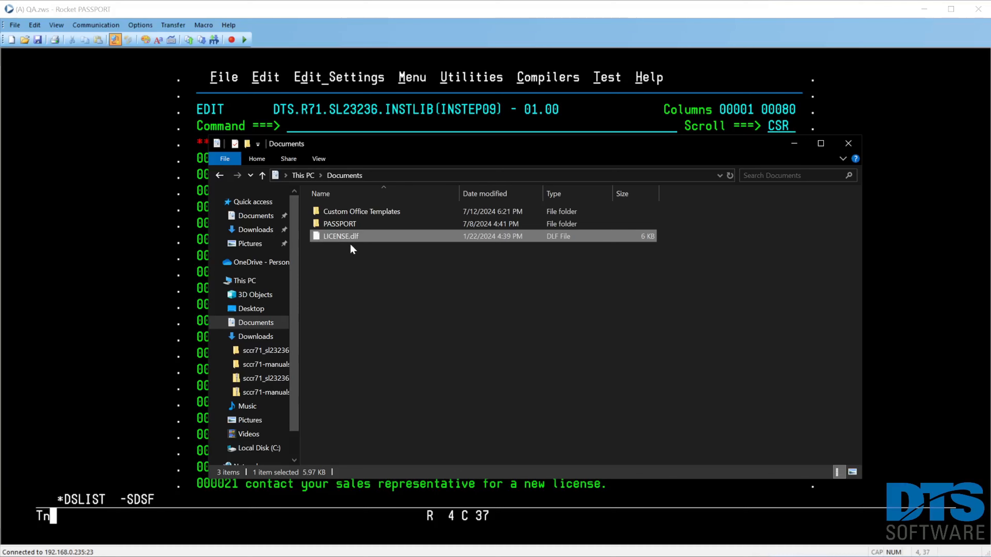
Open LICENSE.dlf from the Documents folder in Notepad++.
{"action": "right_click", "coordinate": [352, 236]}
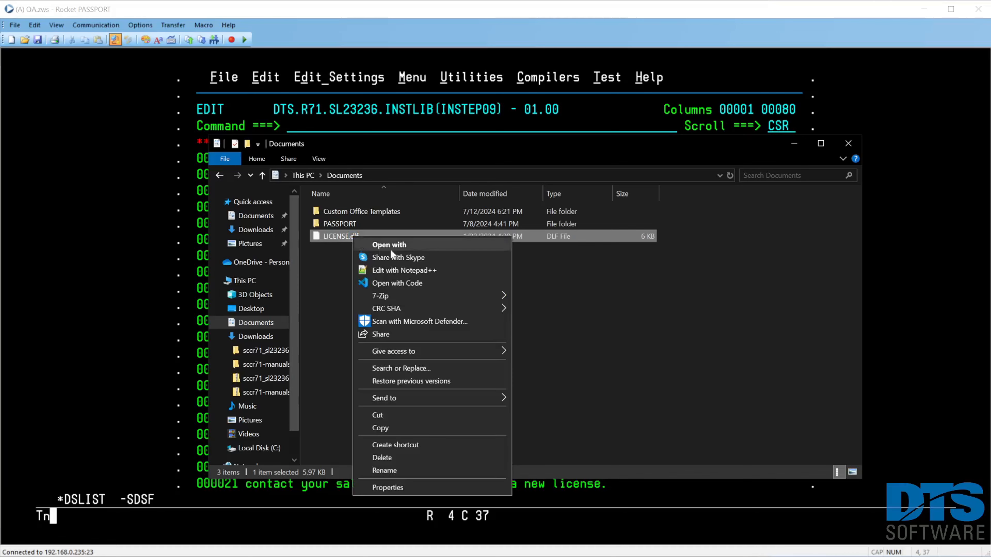
{"action": "left_click", "coordinate": [421, 272]}
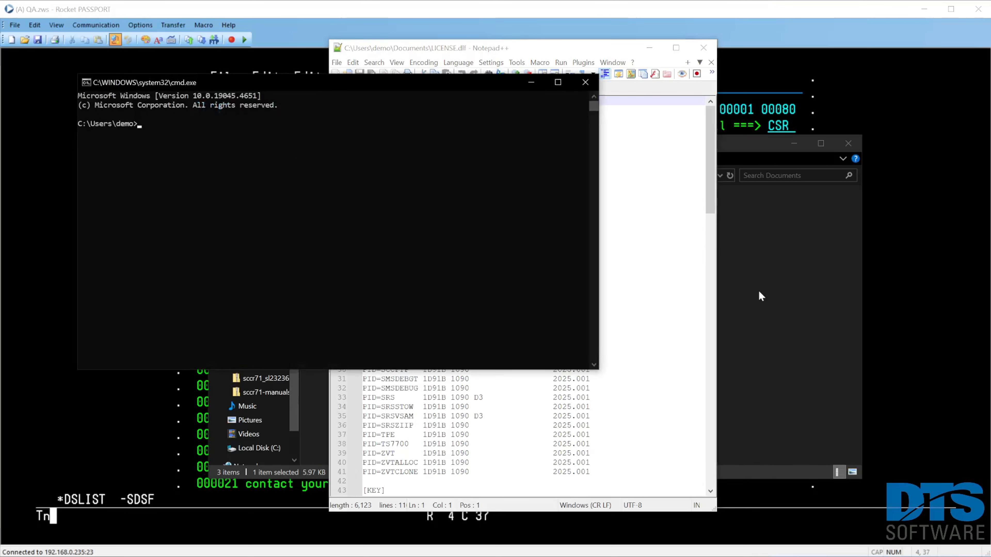
Connect by FTP to 192.168.0.235 in the command prompt and log on with the demo user ID and its password.
{"action": "type", "text": "ftp 192.168.0.235"}
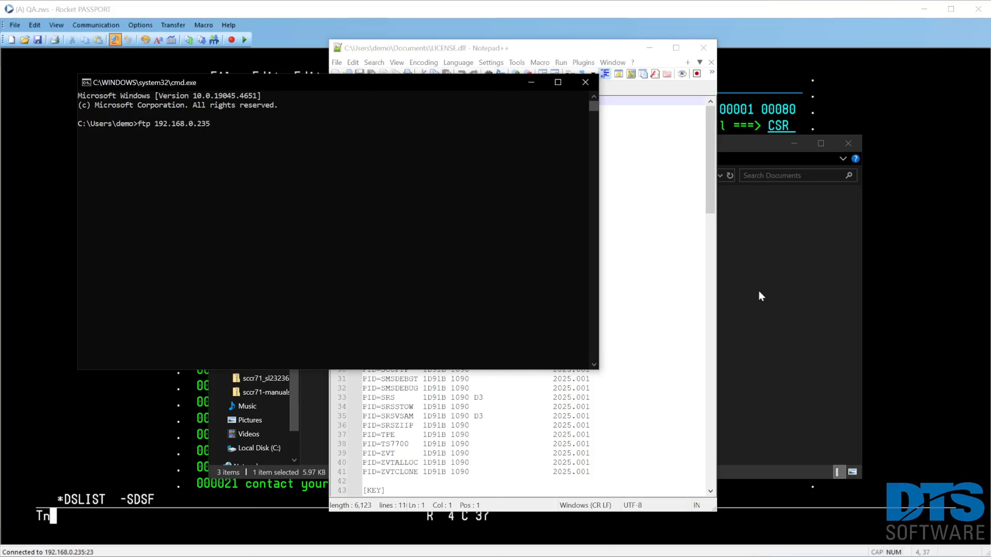
{"action": "key", "text": "Return"}
{"action": "type", "text": "demo"}
{"action": "key", "text": "Return"}
{"action": "key", "text": "Return"}
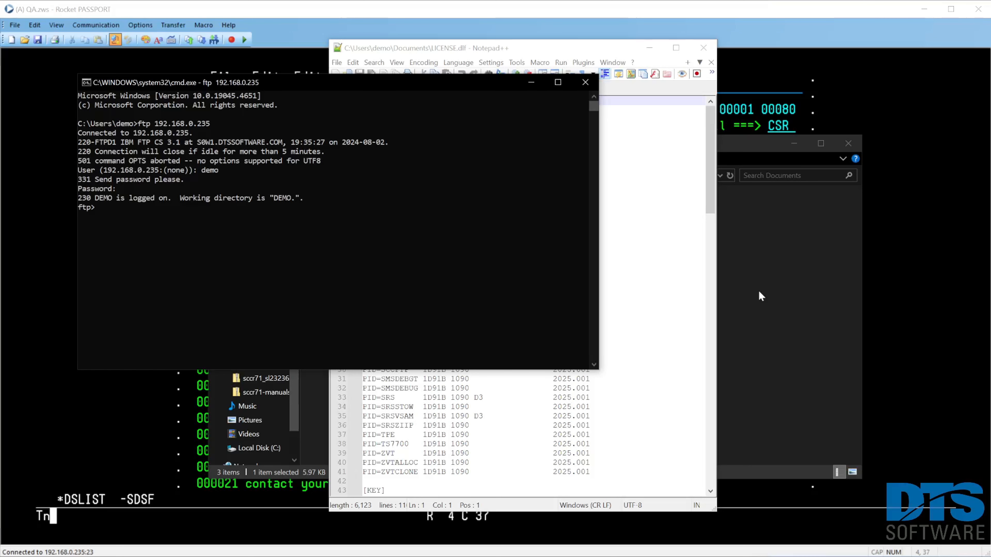
Upload C:\Users\demo\Documents\License.dlf to 'DTS.R71.PARMLIB(LICENSE)' with the (REPLACE option.
{"action": "type", "text": "put C:\\Users\\demo\\Documents\\License.dlf 'DTS."}
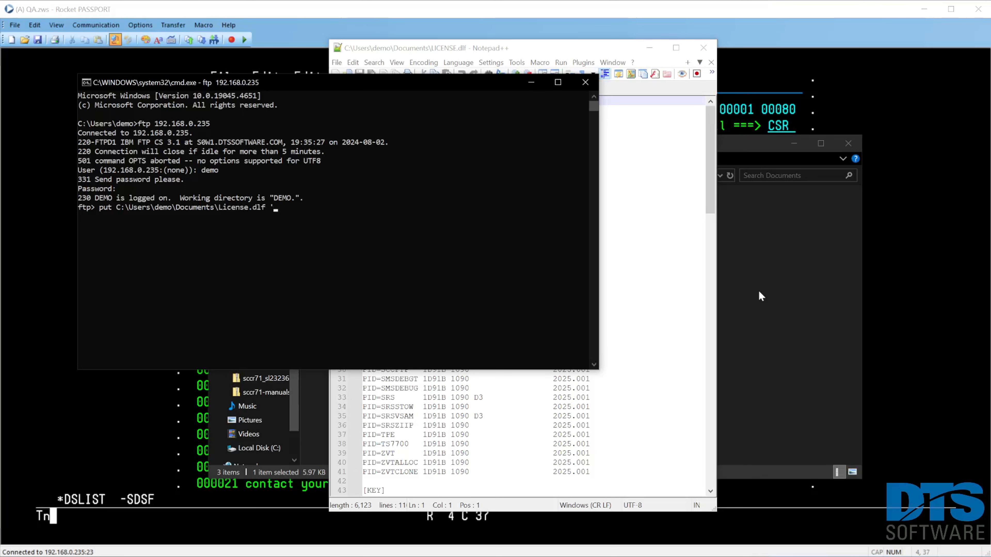
{"action": "type", "text": "R71.PARMLIB(LICENSE)' (REPLACE"}
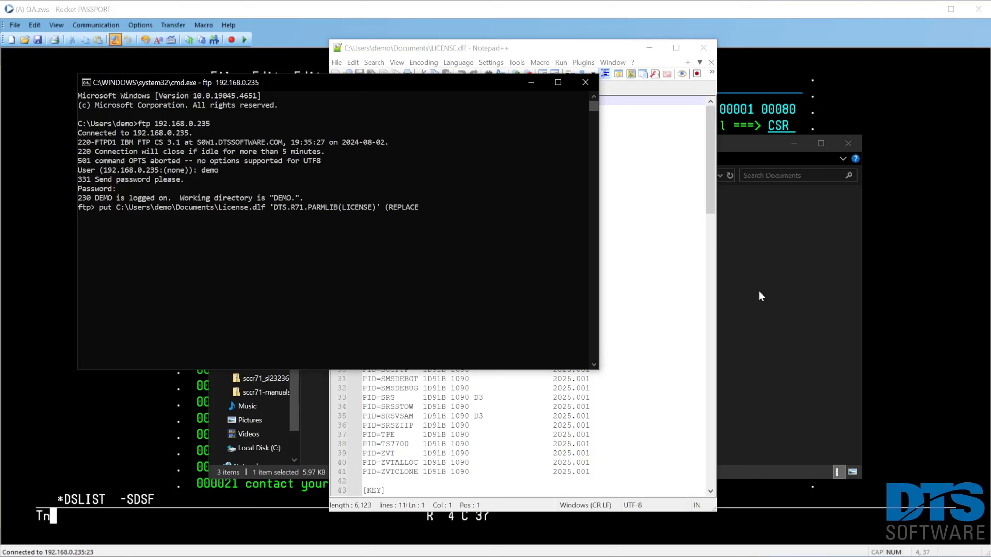
{"action": "key", "text": "Return"}
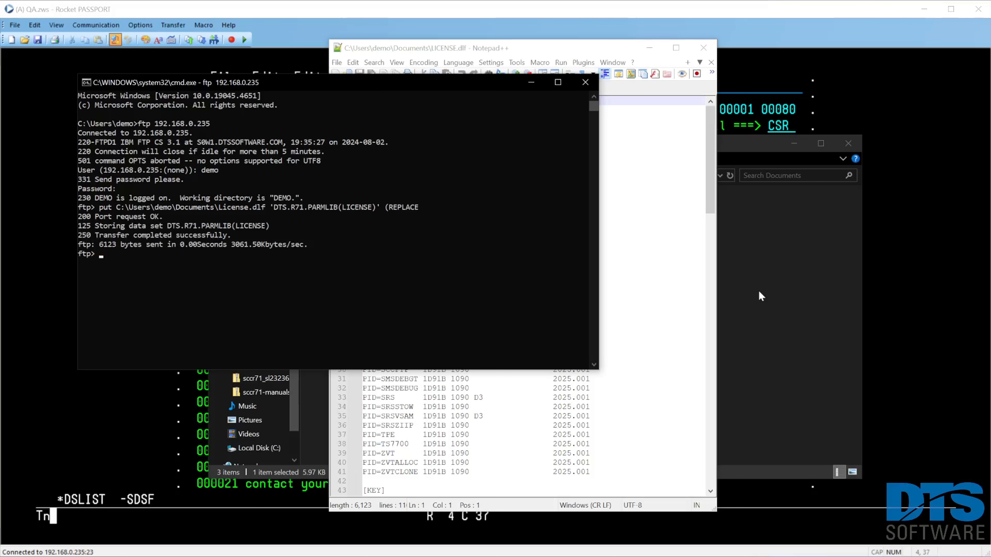
End the FTP session and close the command prompt.
{"action": "type", "text": "bye"}
{"action": "key", "text": "Return"}
{"action": "type", "text": "exit"}
{"action": "key", "text": "Return"}
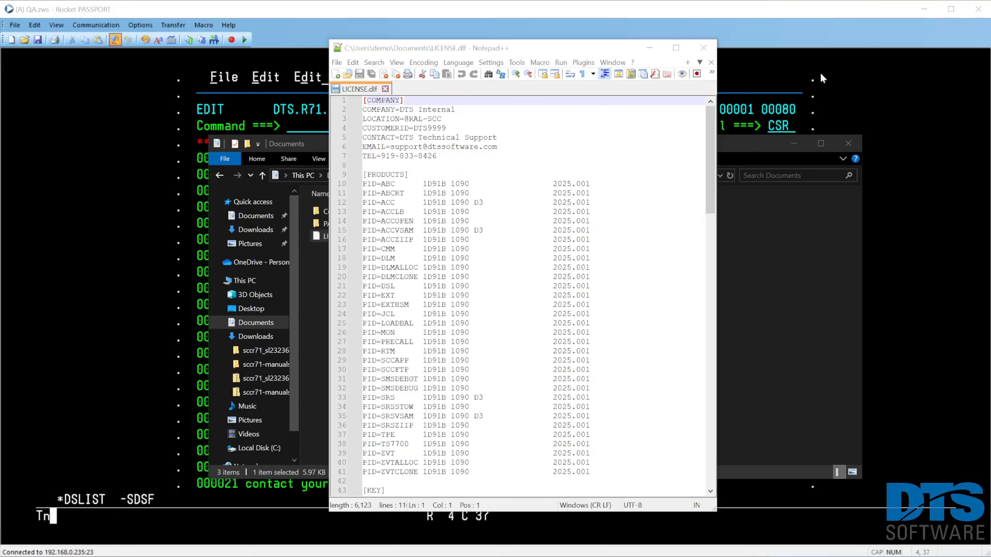
Switch back to Rocket PASSPORT, leave INSTEP09 and its library, and list the members of DTS.R71.PARMLIB.
{"action": "left_click", "coordinate": [821, 25]}
{"action": "key", "text": "F3"}
{"action": "key", "text": "F3"}
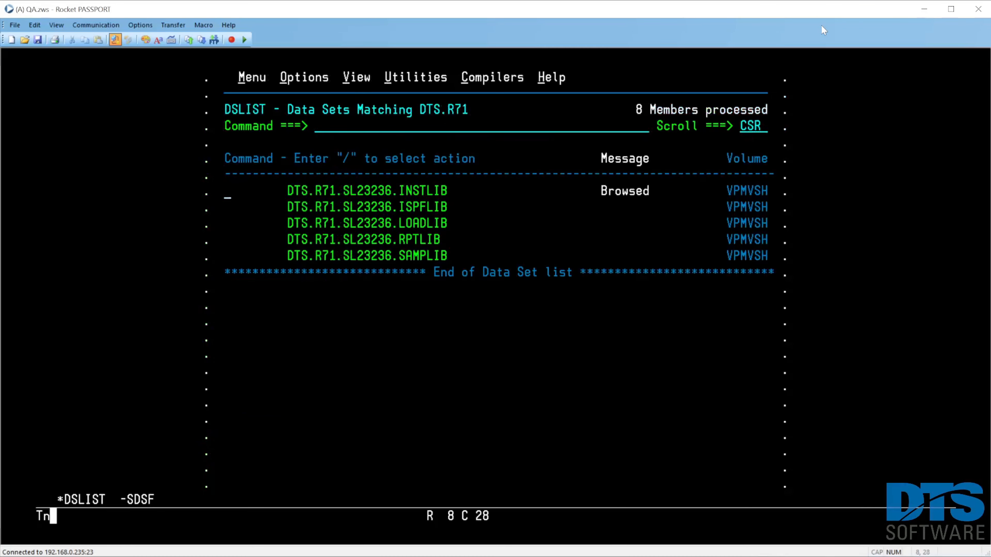
{"action": "key", "text": "Home"}
{"action": "type", "text": "m"}
{"action": "key", "text": "F7"}
{"action": "key", "text": "Tab"}
{"action": "key", "text": "Tab"}
{"action": "key", "text": "Tab"}
{"action": "key", "text": "Tab"}
{"action": "key", "text": "Tab"}
{"action": "key", "text": "Tab"}
{"action": "key", "text": "Tab"}
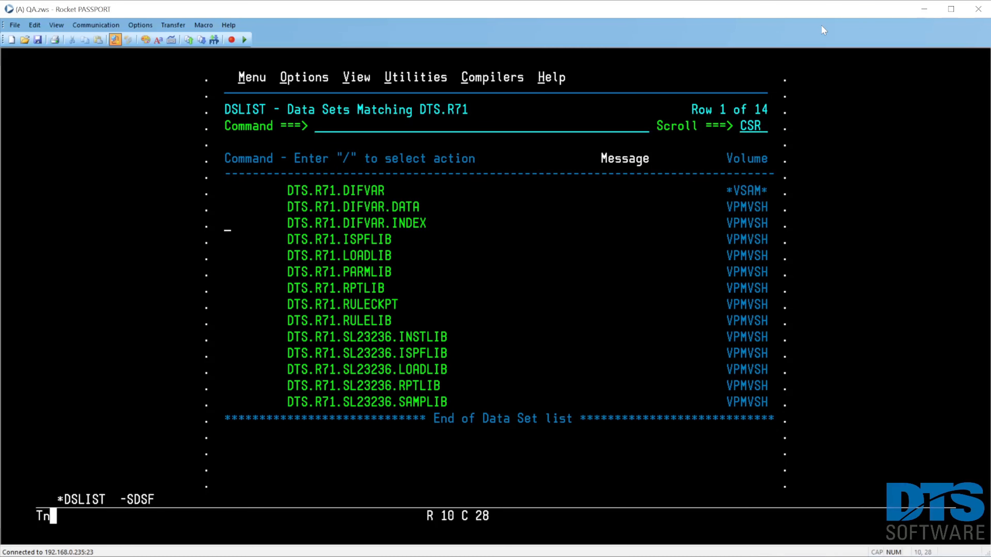
{"action": "type", "text": "b"}
{"action": "key", "text": "Return"}
View the uploaded LICENSE member in DTS.R71.PARMLIB to check the license data.
{"action": "key", "text": "Tab"}
{"action": "key", "text": "Tab"}
{"action": "key", "text": "Tab"}
{"action": "key", "text": "Tab"}
{"action": "key", "text": "Tab"}
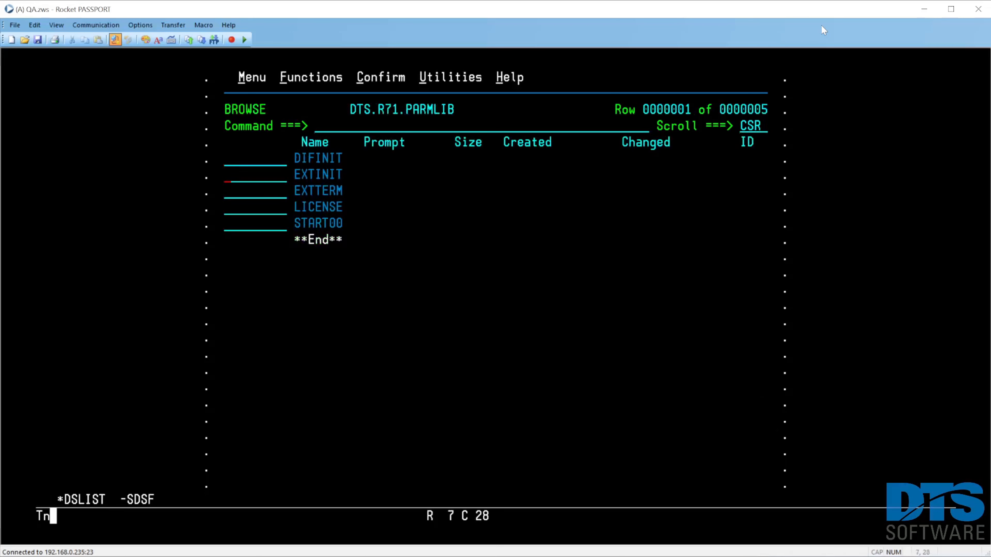
{"action": "type", "text": "v"}
{"action": "key", "text": "Return"}
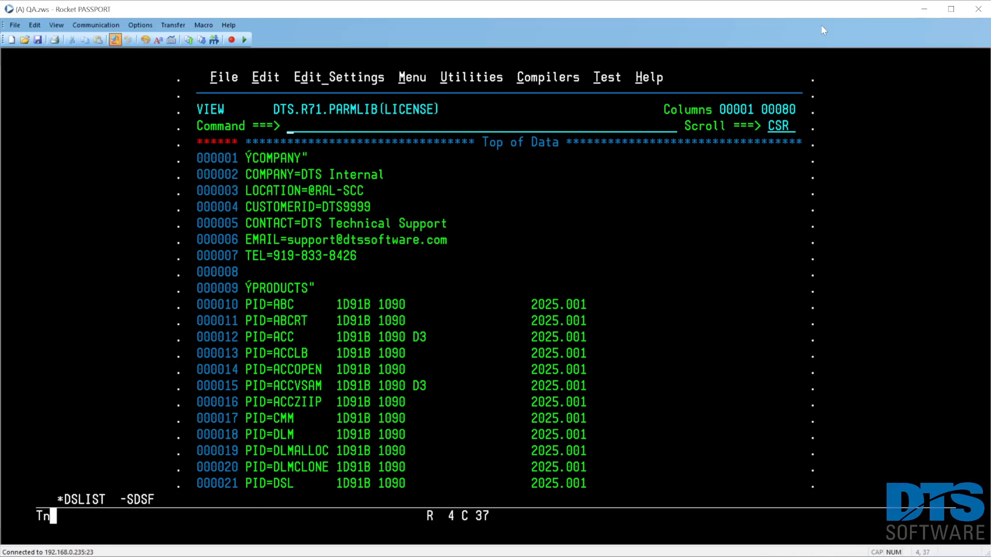
Close the LICENSE member and open member START00 of DTS.R71.PARMLIB for editing.
{"action": "key", "text": "F3"}
{"action": "key", "text": "Tab"}
{"action": "key", "text": "Tab"}
{"action": "key", "text": "Tab"}
{"action": "type", "text": "e"}
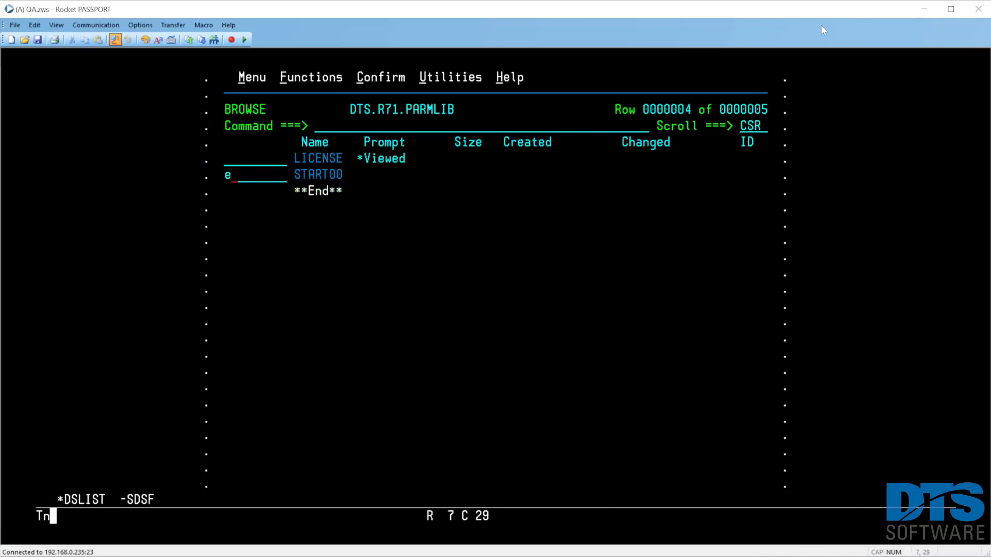
{"action": "key", "text": "Return"}
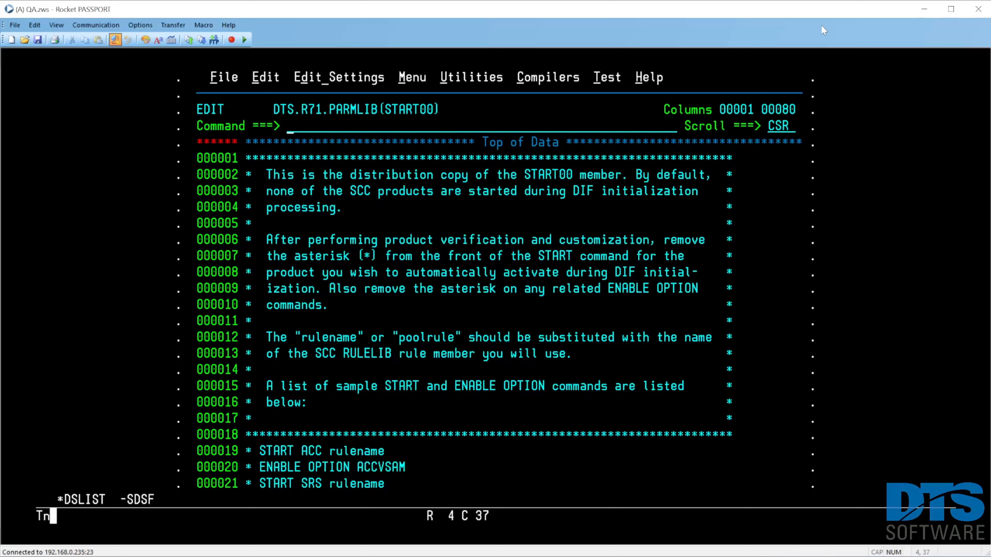
Remove the asterisks from the SL and STATUS commands at the end of START00, then save and close it.
{"action": "key", "text": "F8"}
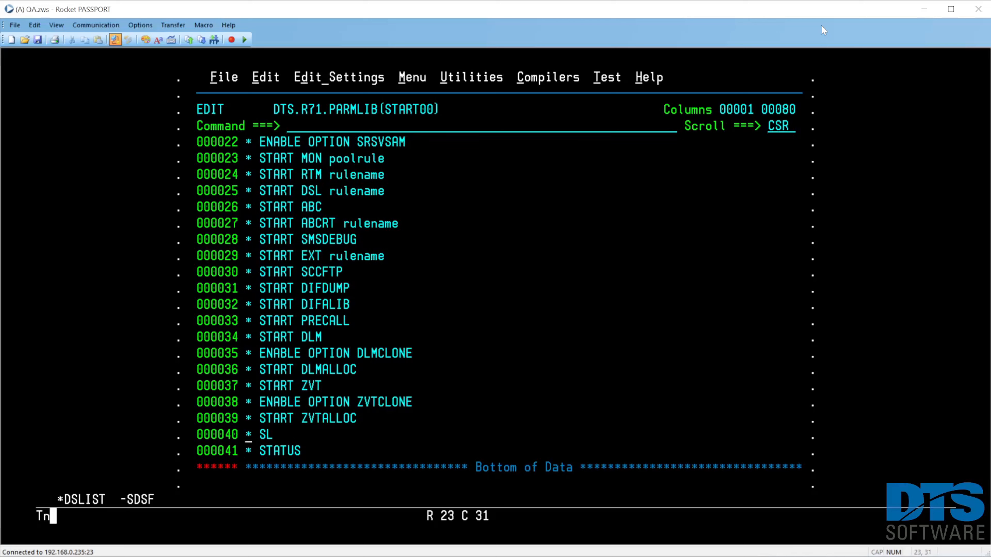
{"action": "key", "text": "Down"}
{"action": "key", "text": "Left"}
{"action": "key", "text": "Return"}
{"action": "type", "text": "save"}
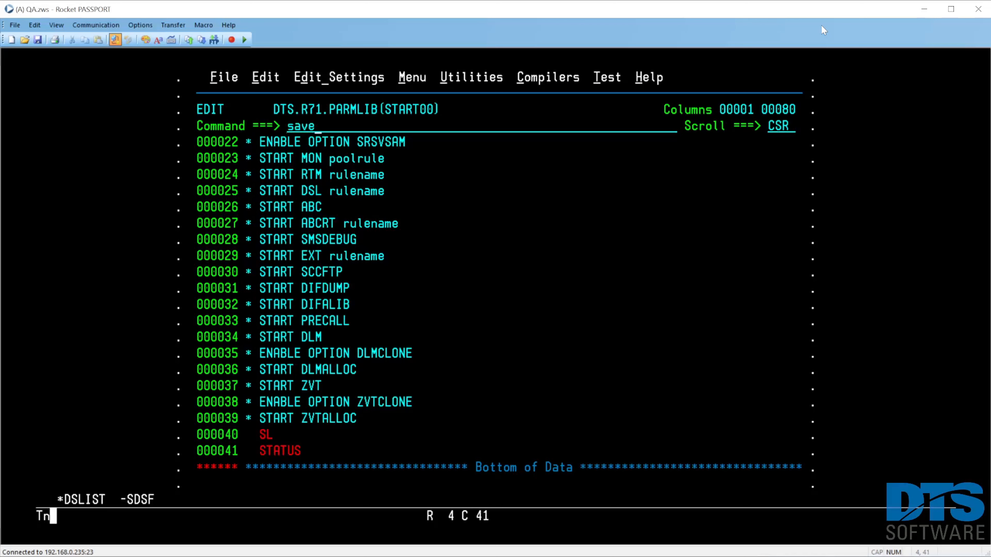
{"action": "key", "text": "Return"}
{"action": "key", "text": "F3"}
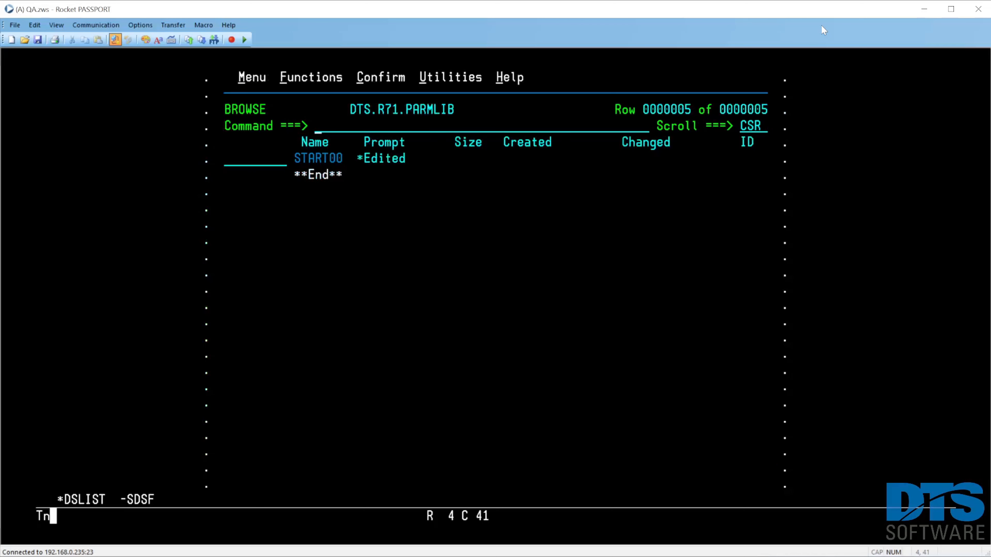
Start DIF from SDSF with the command /s dif and open the system log to check its startup messages.
{"action": "key", "text": "F9"}
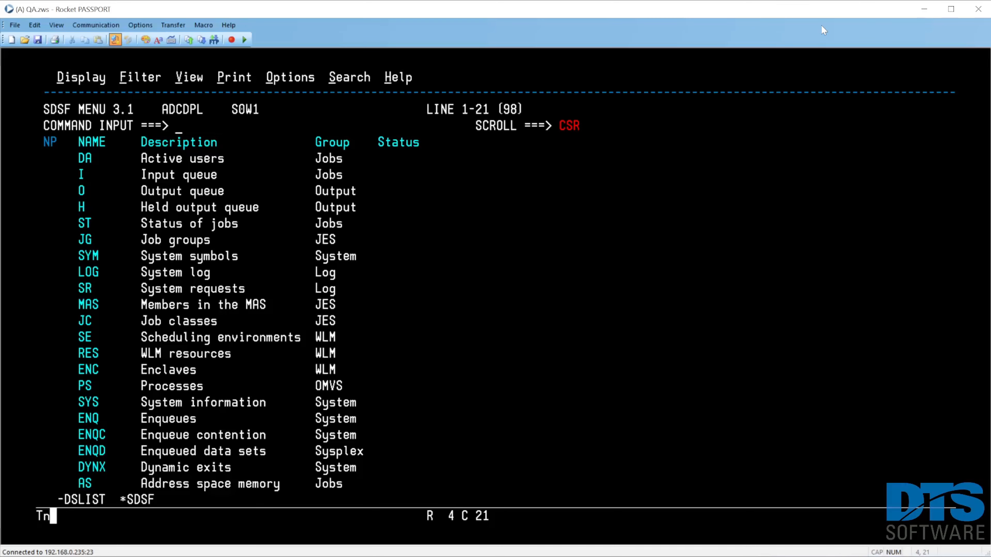
{"action": "type", "text": "dif"}
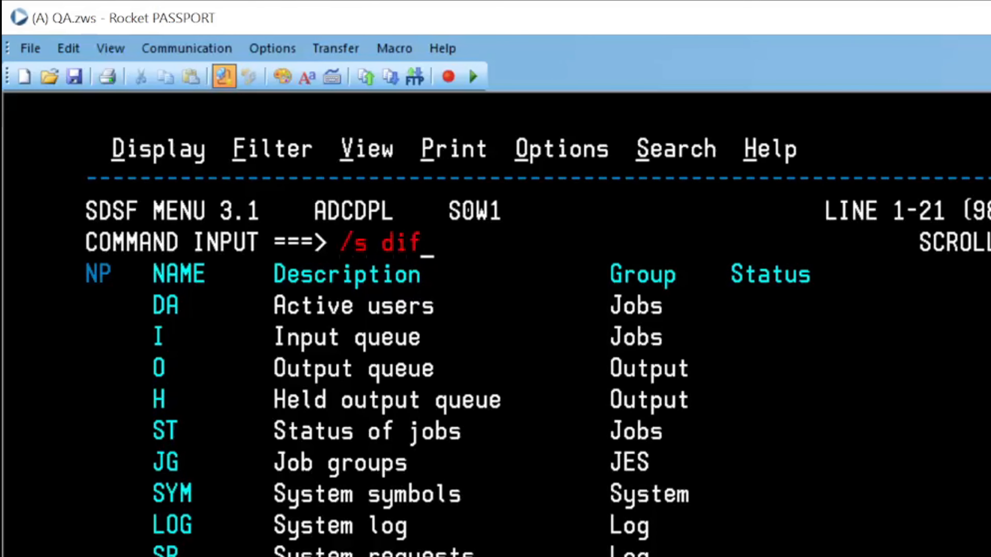
{"action": "key", "text": "Return"}
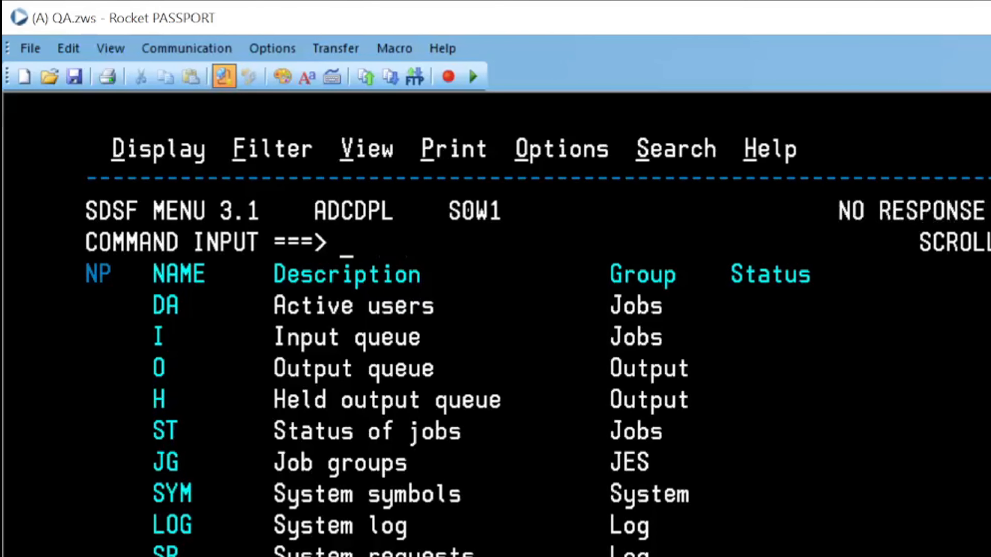
{"action": "type", "text": "log"}
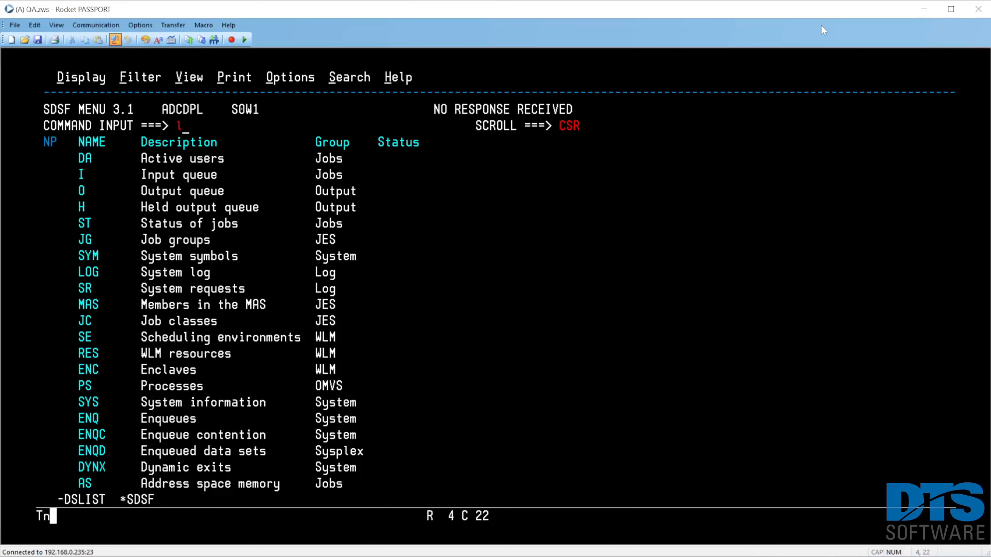
{"action": "key", "text": "Return"}
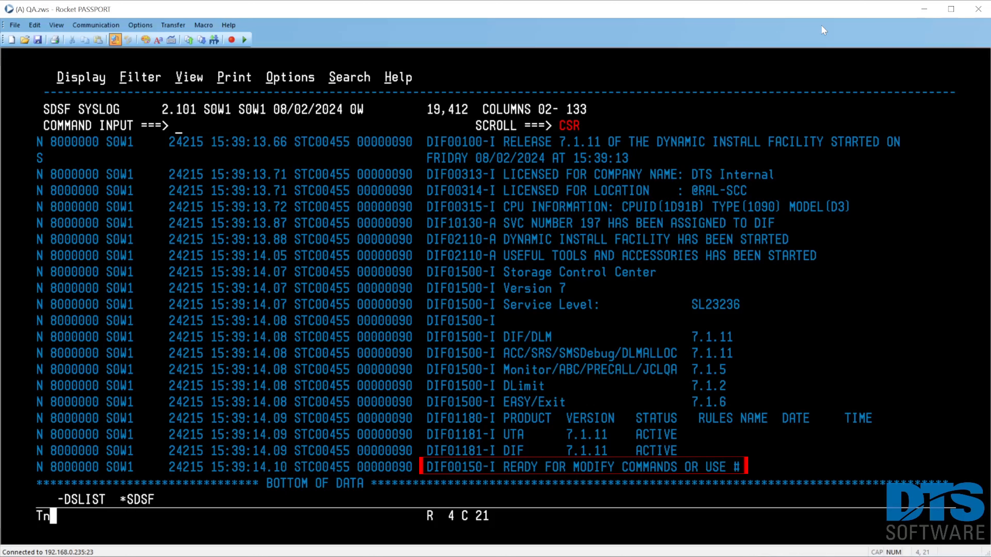
Display active started tasks in SDSF for all owners, with the prefix set to dif.
{"action": "type", "text": "da ostc;owner *;pre "}
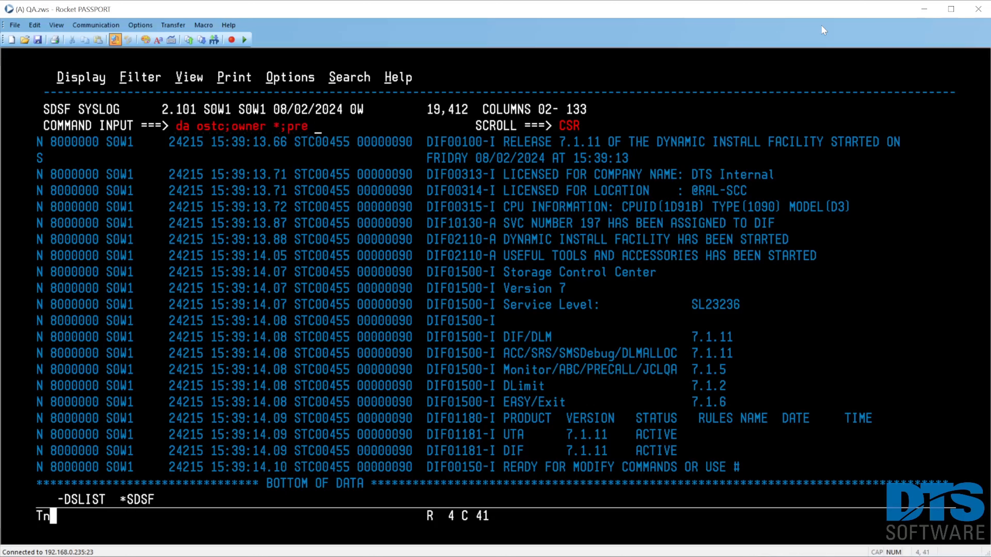
{"action": "type", "text": "dif*"}
{"action": "key", "text": "Return"}
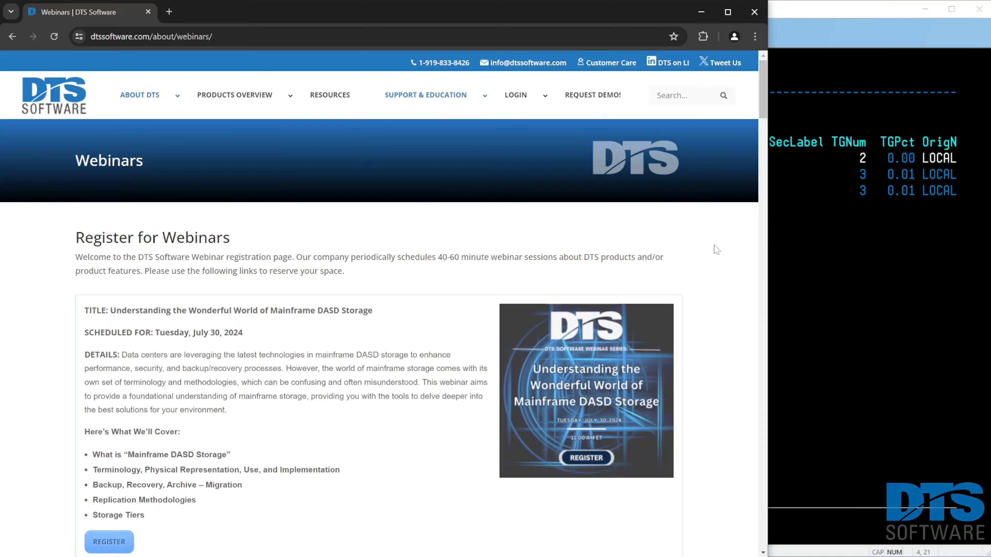
{"action": "scroll", "coordinate": [714, 245], "scroll_direction": "down", "scroll_amount": 10}
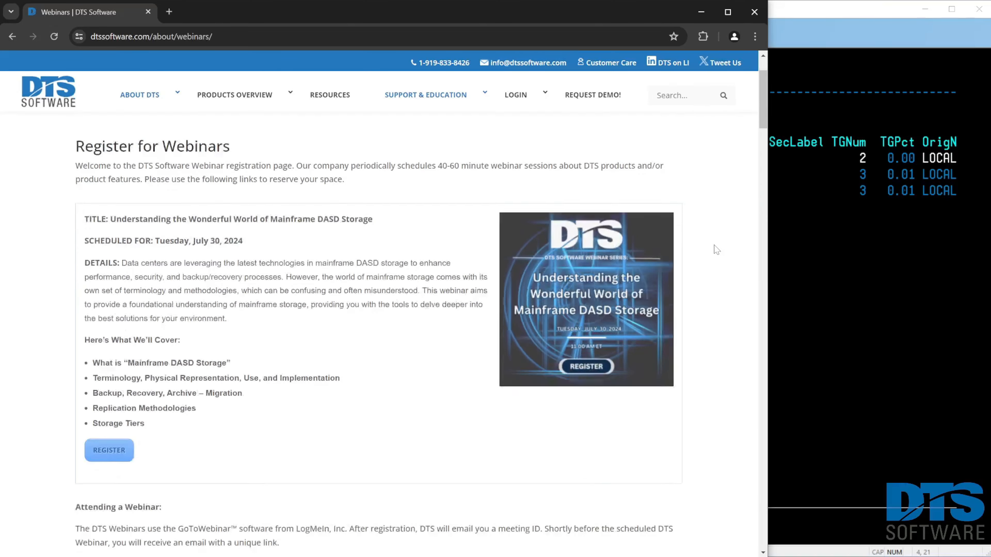
{"action": "scroll", "coordinate": [714, 246], "scroll_direction": "down", "scroll_amount": 3}
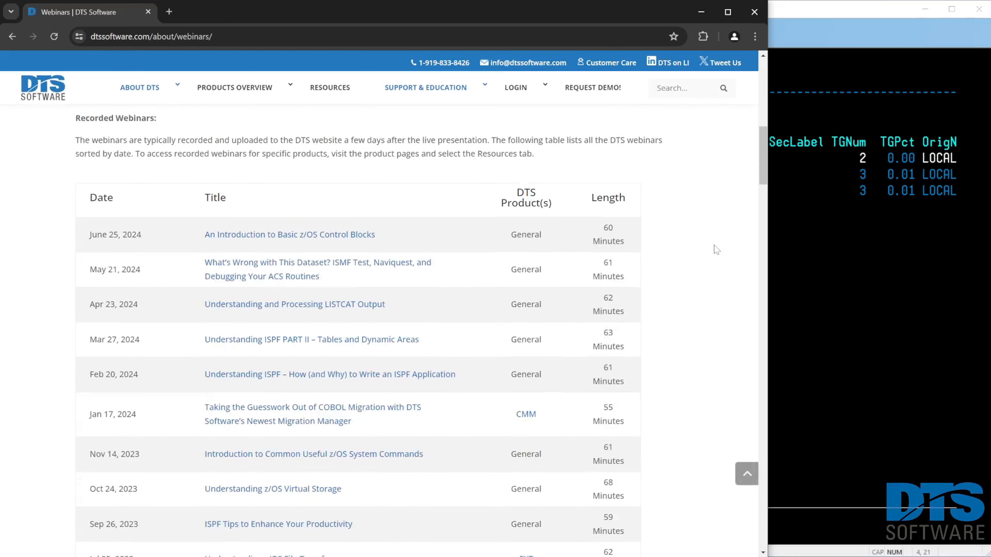
{"action": "scroll", "coordinate": [714, 245], "scroll_direction": "up", "scroll_amount": 8}
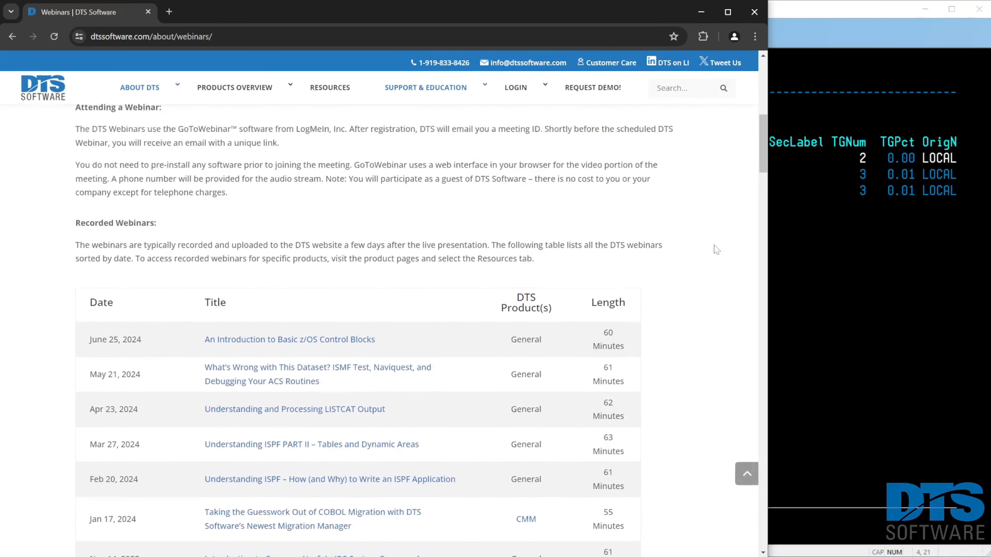
{"action": "scroll", "coordinate": [714, 246], "scroll_direction": "up", "scroll_amount": 5}
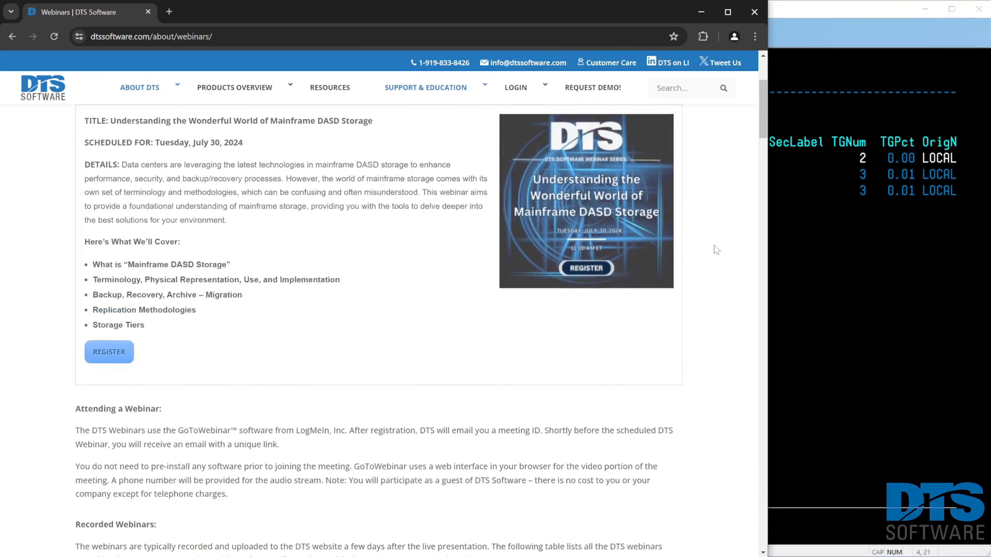